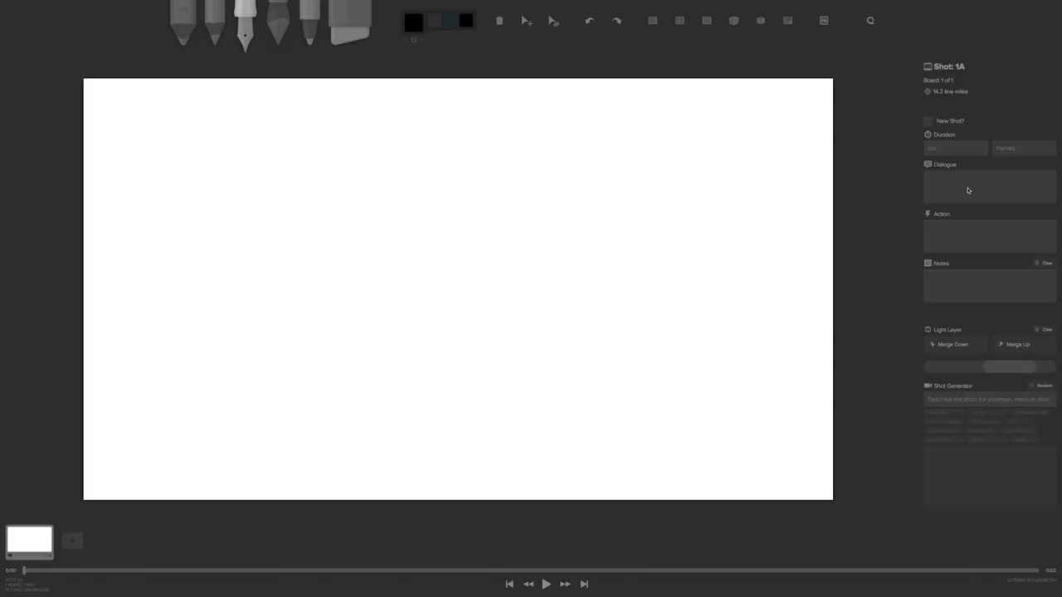
# Step: Focus the Shot 1A Action and Dialogue fields in turn
pyautogui.click(956, 226)
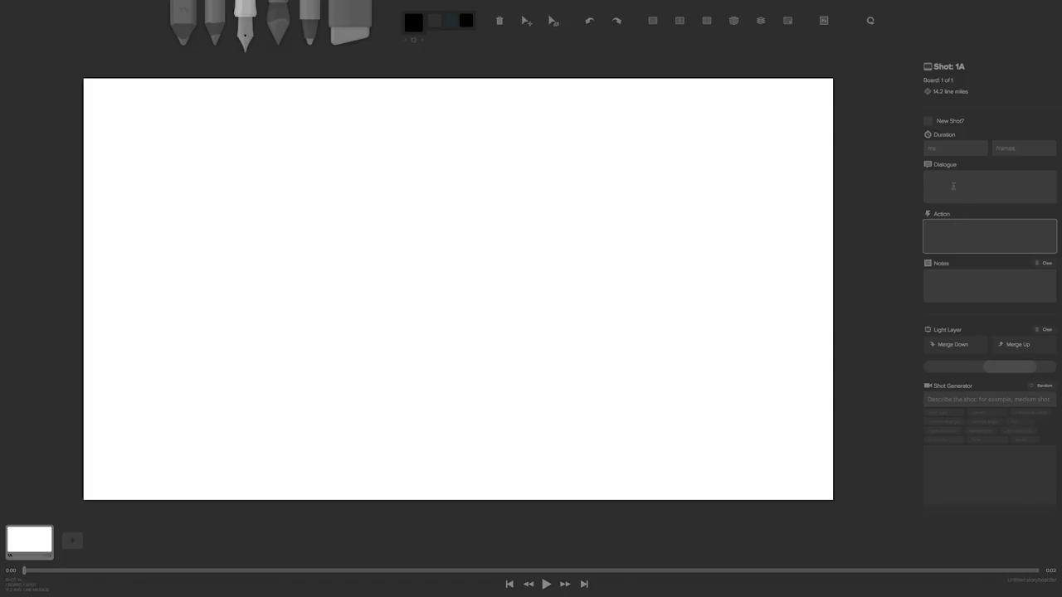
pyautogui.click(953, 186)
pyautogui.click(963, 266)
pyautogui.click(953, 186)
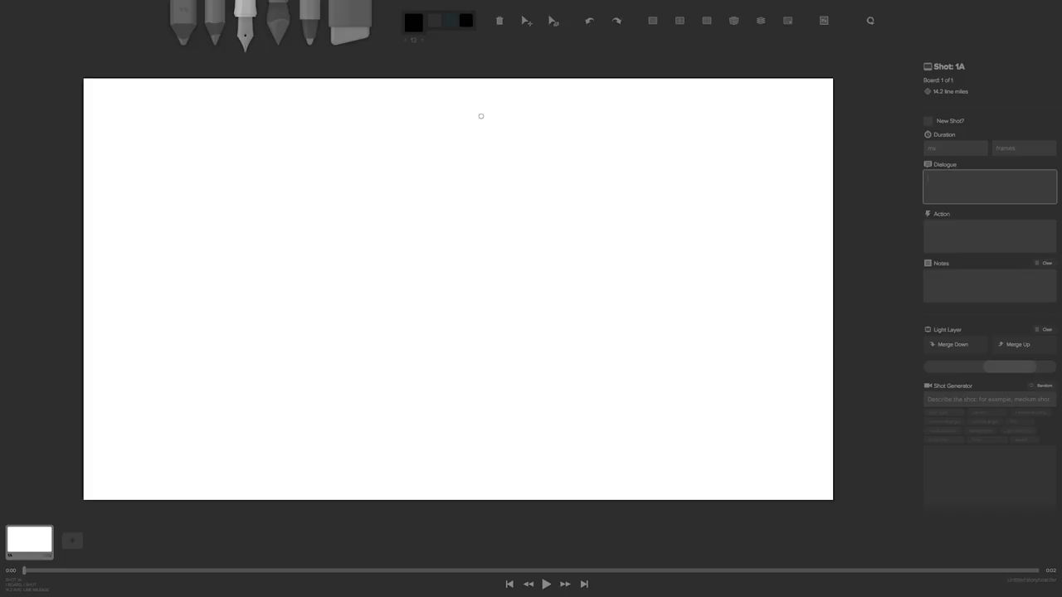
# Step: Try out the other drawing tools, then settle on the Light Pencil
pyautogui.click(191, 30)
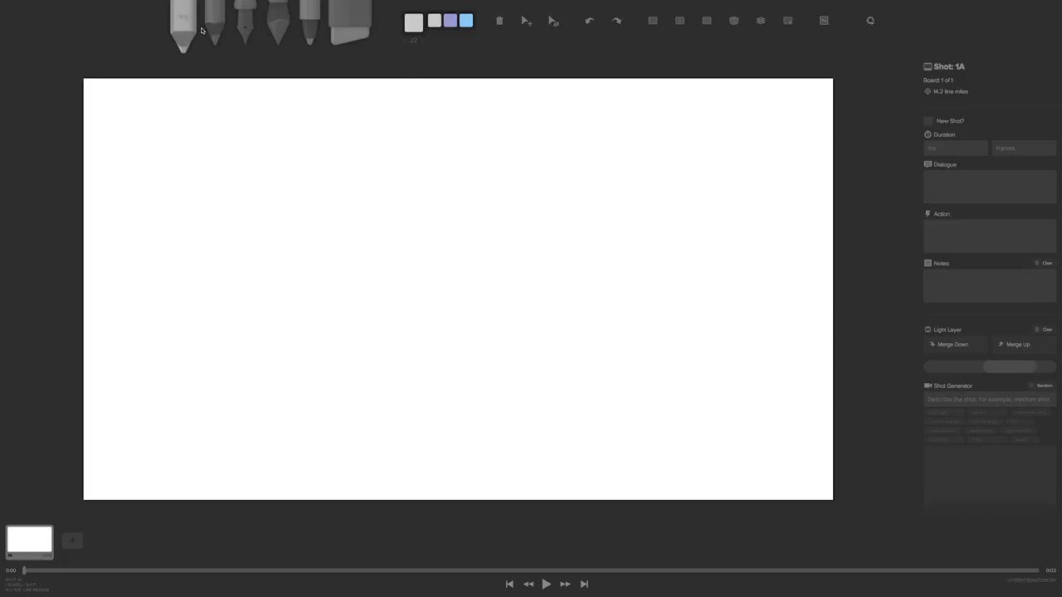
pyautogui.click(311, 30)
pyautogui.click(278, 25)
pyautogui.click(215, 25)
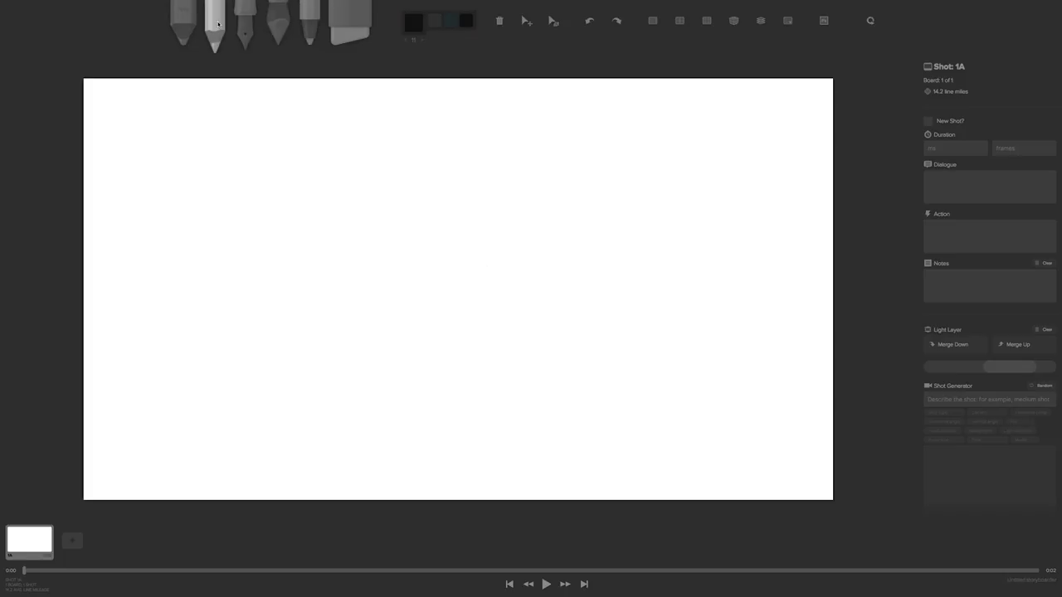
pyautogui.click(189, 20)
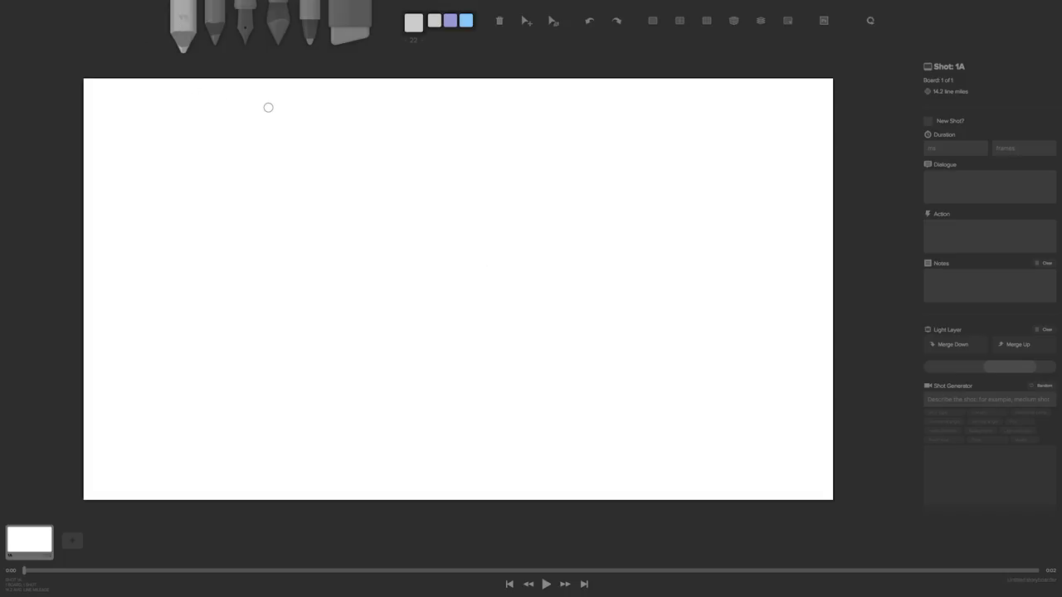
# Step: Sketch a faint head oval and rough guide lines for the face
pyautogui.moveTo(533, 230)
pyautogui.mouseDown()
pyautogui.moveTo(541, 287)
pyautogui.moveTo(560, 242)
pyautogui.mouseUp()
pyautogui.moveTo(506, 329)
pyautogui.mouseDown()
pyautogui.moveTo(448, 310)
pyautogui.moveTo(431, 249)
pyautogui.mouseUp()
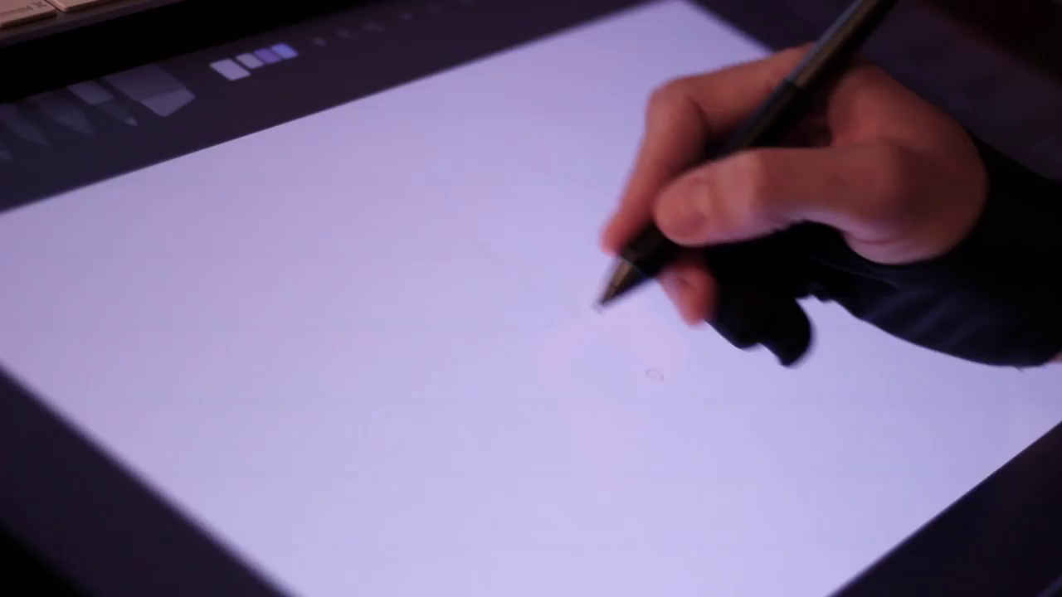
pyautogui.moveTo(767, 348)
pyautogui.mouseDown()
pyautogui.moveTo(721, 240)
pyautogui.moveTo(770, 315)
pyautogui.moveTo(547, 255)
pyautogui.moveTo(635, 279)
pyautogui.moveTo(605, 315)
pyautogui.moveTo(505, 268)
pyautogui.moveTo(695, 208)
pyautogui.moveTo(683, 220)
pyautogui.moveTo(569, 170)
pyautogui.moveTo(473, 192)
pyautogui.moveTo(540, 256)
pyautogui.mouseUp()
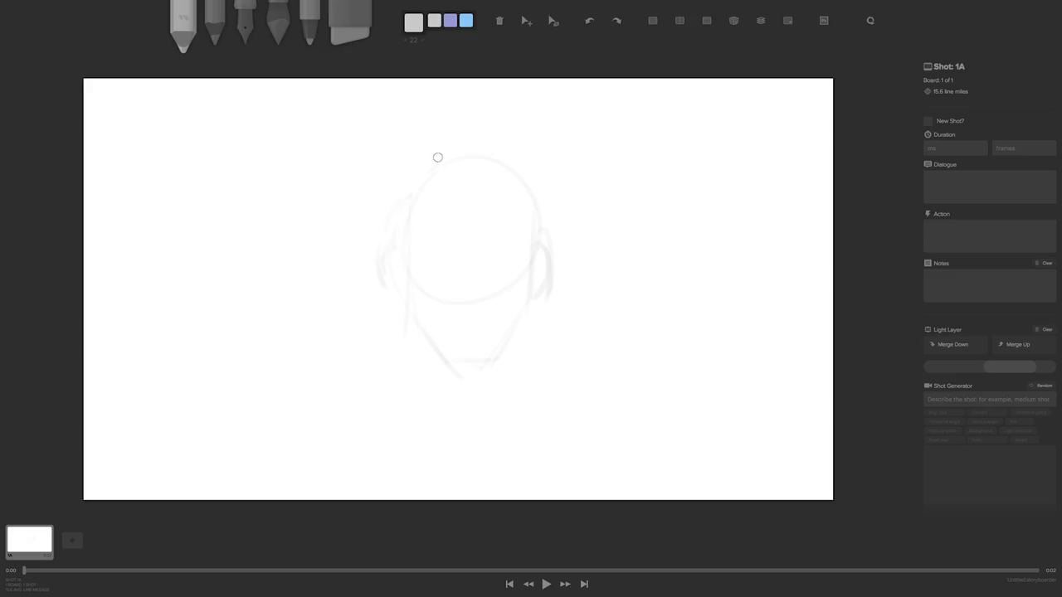
# Step: Add faint hair strokes, the top of the head, both eyebrows and facial features
pyautogui.moveTo(425, 169); pyautogui.dragTo(384, 177)
pyautogui.moveTo(463, 160); pyautogui.dragTo(488, 156)
pyautogui.moveTo(434, 177); pyautogui.dragTo(528, 187)
pyautogui.moveTo(444, 235); pyautogui.dragTo(464, 229)
pyautogui.moveTo(528, 236); pyautogui.dragTo(491, 235)
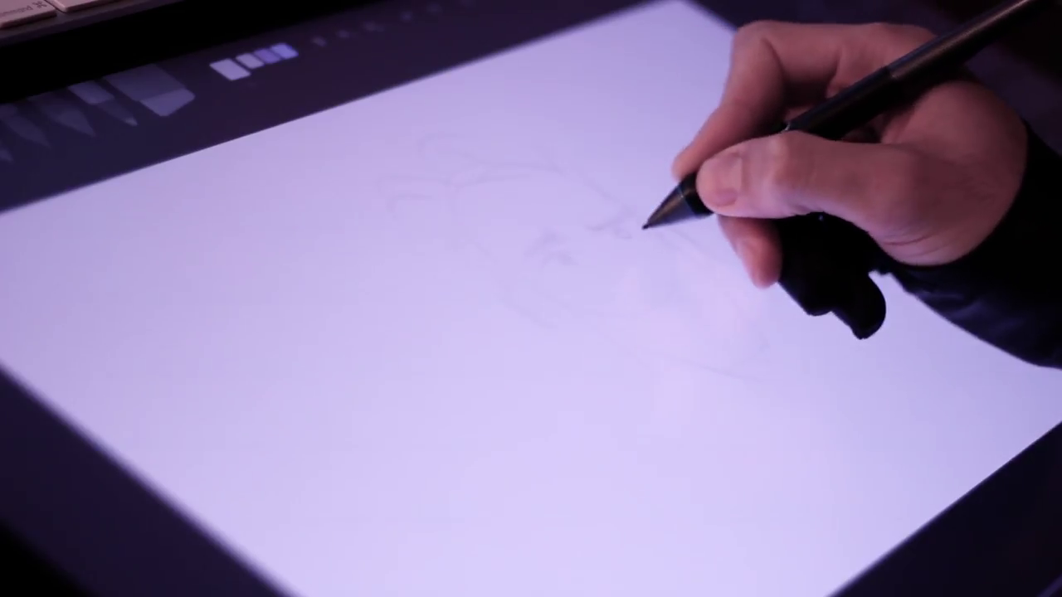
pyautogui.moveTo(622, 226)
pyautogui.mouseDown()
pyautogui.moveTo(652, 213)
pyautogui.moveTo(616, 268)
pyautogui.moveTo(605, 256)
pyautogui.moveTo(641, 288)
pyautogui.moveTo(675, 254)
pyautogui.moveTo(739, 315)
pyautogui.mouseUp()
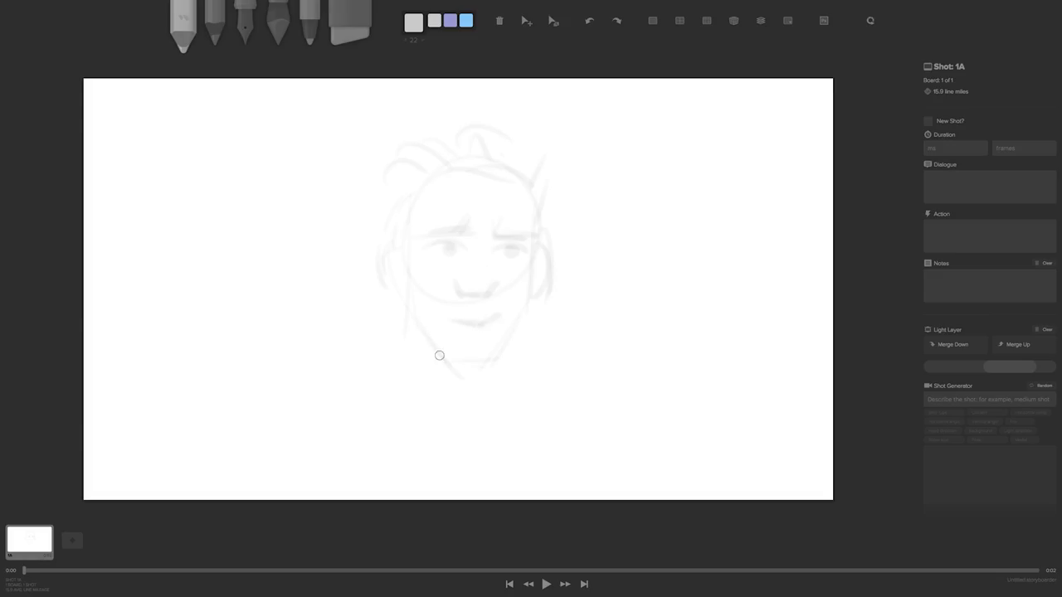
# Step: Extend the jaw and right ear, then with the Pencil (2) darken the left ear, eyebrows, eyelid and iris
pyautogui.moveTo(414, 367); pyautogui.dragTo(413, 389)
pyautogui.moveTo(539, 286); pyautogui.dragTo(544, 298)
pyautogui.press('2')
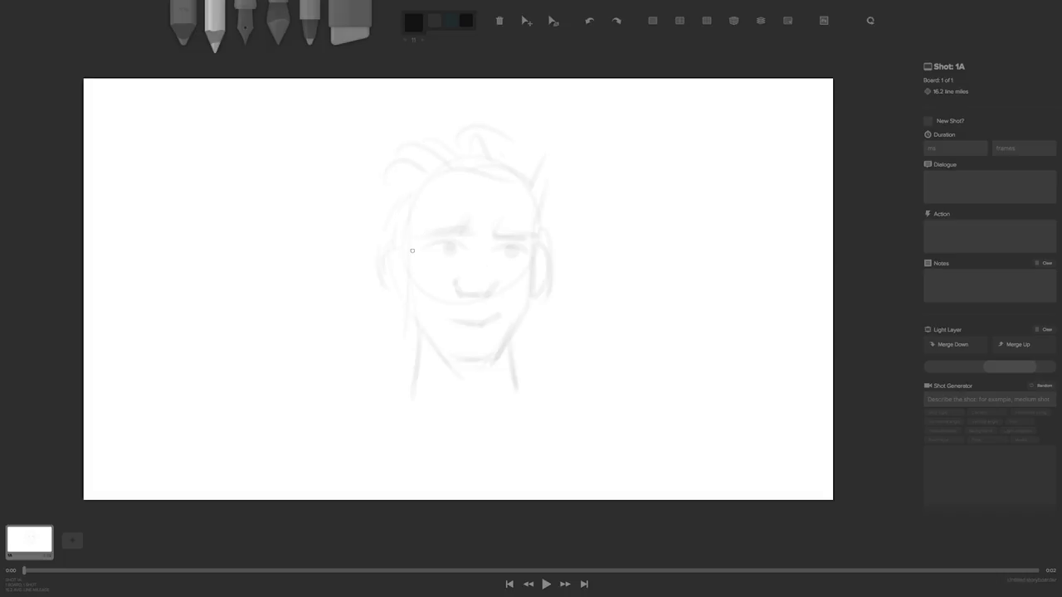
pyautogui.moveTo(398, 243); pyautogui.dragTo(390, 277)
pyautogui.moveTo(497, 224); pyautogui.dragTo(496, 236)
pyautogui.moveTo(522, 239); pyautogui.dragTo(497, 236)
pyautogui.moveTo(427, 248); pyautogui.dragTo(462, 242)
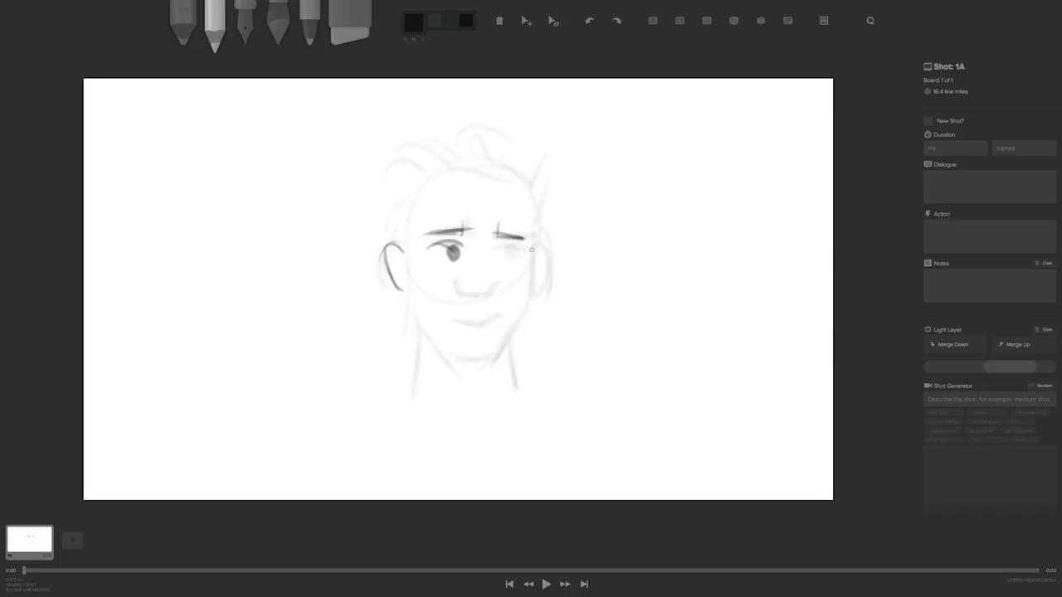
pyautogui.moveTo(512, 246); pyautogui.dragTo(507, 260)
# Step: With the Pen, ink the left eyebrow, mouth and both jaw lines in black
pyautogui.click(243, 32)
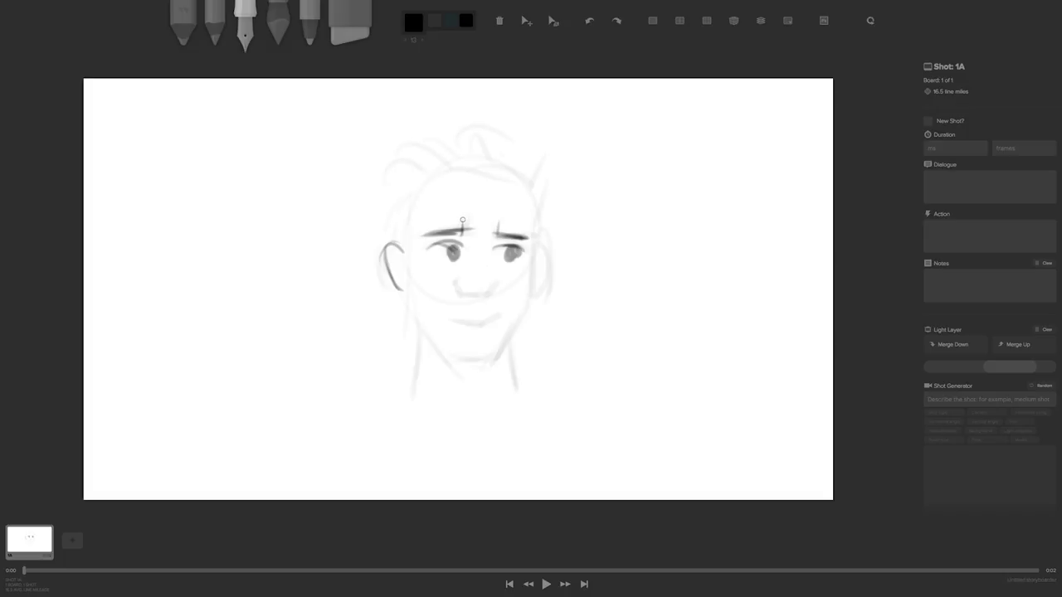
pyautogui.moveTo(424, 234); pyautogui.dragTo(461, 230)
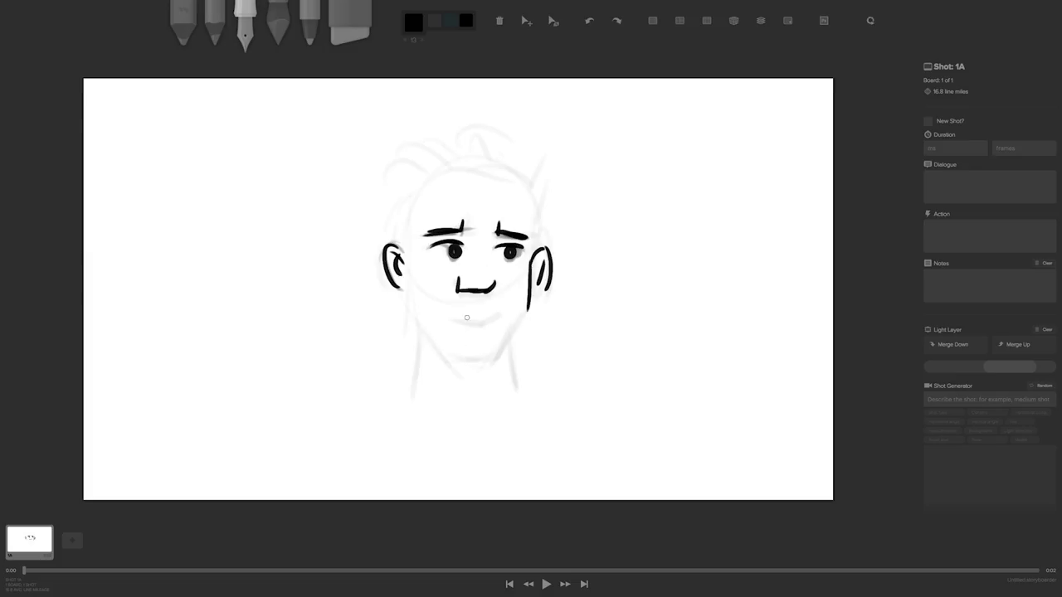
pyautogui.moveTo(461, 322); pyautogui.dragTo(506, 312)
pyautogui.moveTo(408, 250)
pyautogui.mouseDown()
pyautogui.moveTo(422, 323)
pyautogui.moveTo(444, 353)
pyautogui.moveTo(488, 359)
pyautogui.mouseUp()
pyautogui.moveTo(528, 307); pyautogui.dragTo(493, 358)
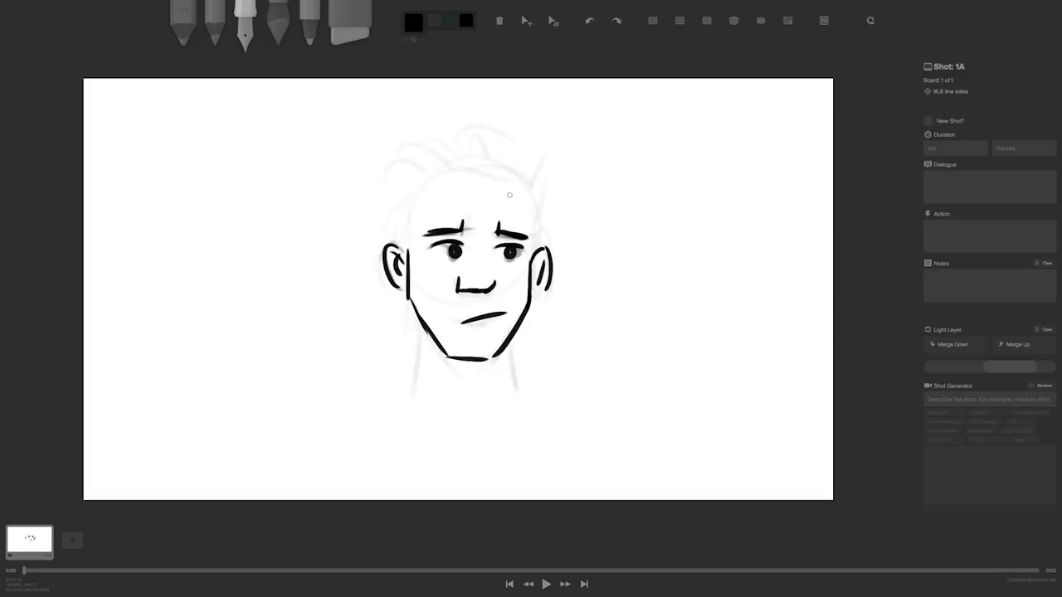
# Step: Ink the left side of the head and both neck lines, then fade out the light layer
pyautogui.moveTo(410, 244); pyautogui.dragTo(408, 203)
pyautogui.moveTo(419, 371); pyautogui.dragTo(413, 404)
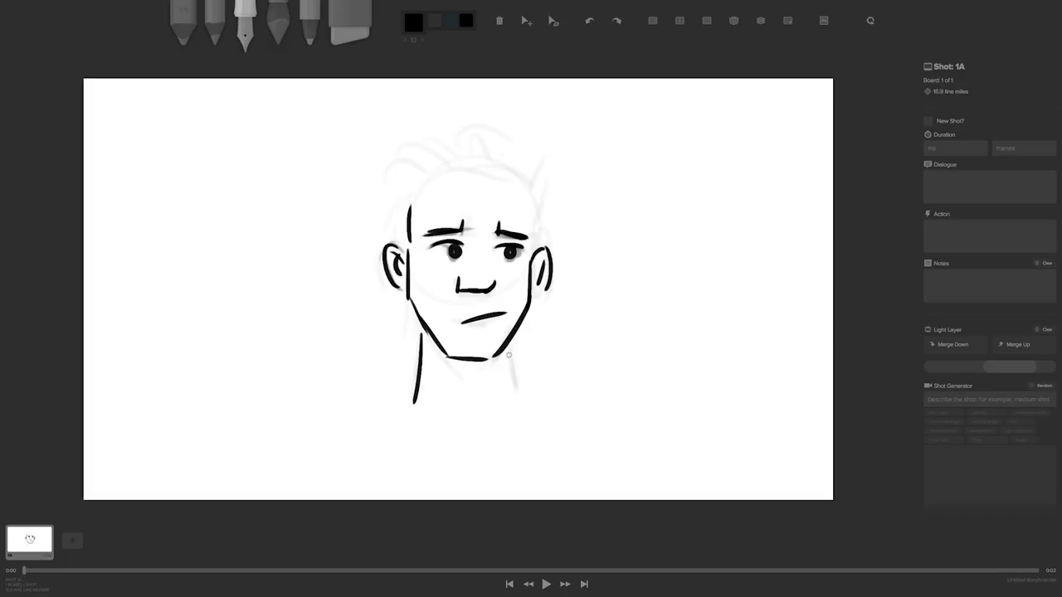
pyautogui.moveTo(514, 365); pyautogui.dragTo(520, 396)
pyautogui.moveTo(999, 367)
pyautogui.mouseDown()
pyautogui.moveTo(940, 372)
pyautogui.moveTo(1016, 370)
pyautogui.moveTo(862, 372)
pyautogui.mouseUp()
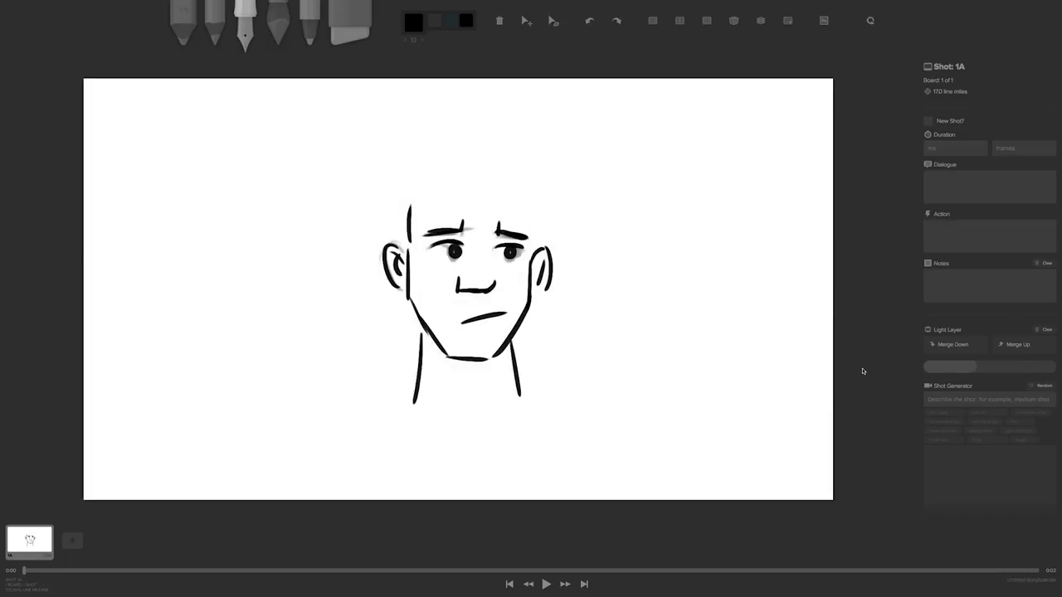
# Step: Restore the light layer and brush grey shading along the nose, jaw, chin and neck
pyautogui.moveTo(950, 366); pyautogui.dragTo(972, 366)
pyautogui.click(278, 24)
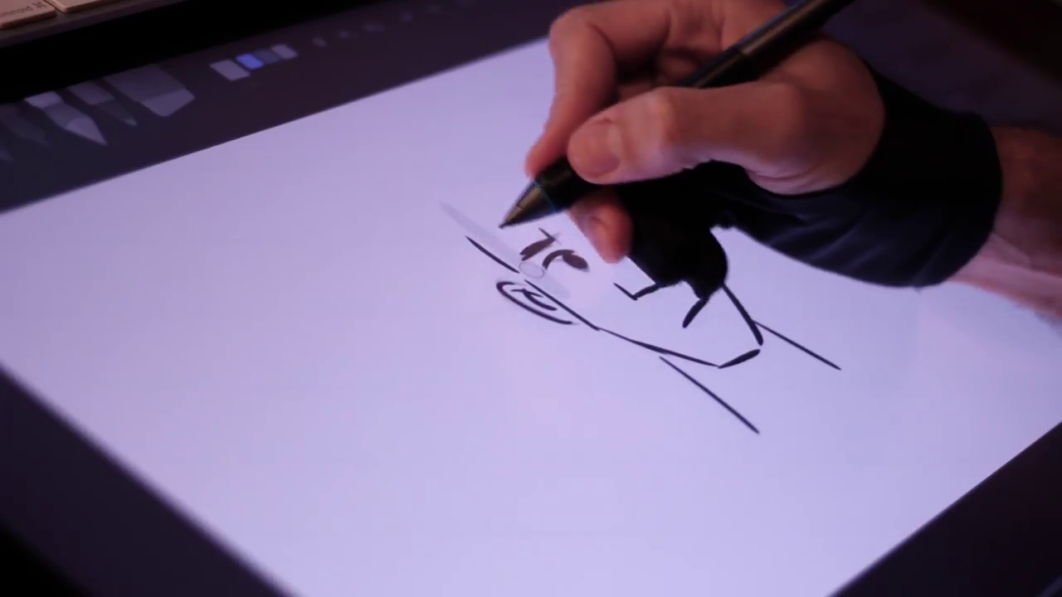
pyautogui.moveTo(628, 303)
pyautogui.mouseDown()
pyautogui.moveTo(707, 307)
pyautogui.moveTo(734, 365)
pyautogui.moveTo(759, 352)
pyautogui.mouseUp()
pyautogui.moveTo(759, 326); pyautogui.dragTo(839, 369)
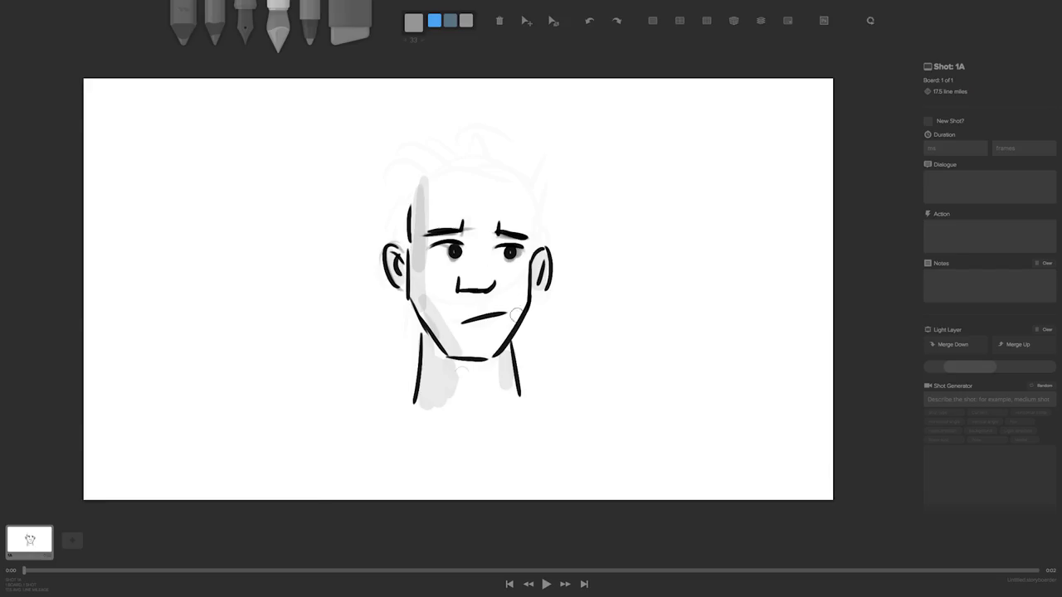
pyautogui.moveTo(326, 395)
pyautogui.mouseDown()
pyautogui.moveTo(354, 312)
pyautogui.moveTo(310, 369)
pyautogui.mouseUp()
pyautogui.hotkey('ctrl', 'z')
# Step: Enlarge the brush and paint a wide grey shape over the board's right side
pyautogui.press(']')
pyautogui.press(']')
pyautogui.press(']')
pyautogui.press(']')
pyautogui.press(']')
pyautogui.press(']')
pyautogui.press(']')
pyautogui.press(']')
pyautogui.press(']')
pyautogui.press(']')
pyautogui.press(']')
pyautogui.press(']')
pyautogui.press(']')
pyautogui.moveTo(755, 155)
pyautogui.mouseDown()
pyautogui.moveTo(668, 369)
pyautogui.moveTo(792, 188)
pyautogui.moveTo(711, 472)
pyautogui.moveTo(758, 267)
pyautogui.moveTo(727, 197)
pyautogui.moveTo(656, 241)
pyautogui.mouseUp()
pyautogui.press('BackSpace')
pyautogui.moveTo(763, 117)
pyautogui.mouseDown()
pyautogui.moveTo(607, 424)
pyautogui.moveTo(689, 455)
pyautogui.mouseUp()
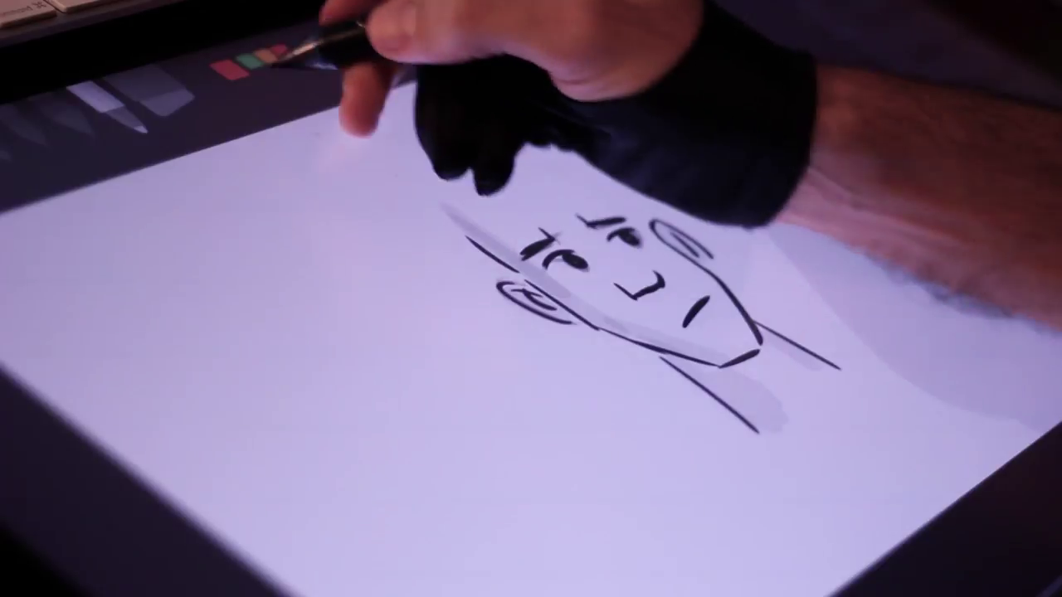
# Step: Draw a red curved arrow beside the head and green arrows in all four corners
pyautogui.moveTo(538, 151)
pyautogui.mouseDown()
pyautogui.moveTo(723, 191)
pyautogui.moveTo(730, 215)
pyautogui.moveTo(719, 211)
pyautogui.mouseUp()
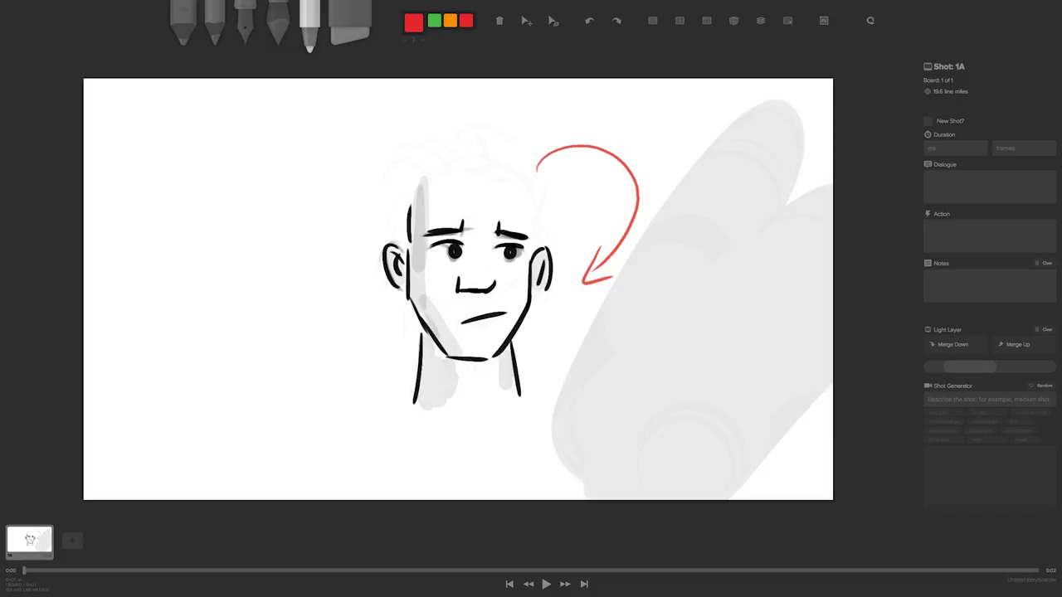
pyautogui.press('8')
pyautogui.moveTo(86, 499); pyautogui.dragTo(148, 445)
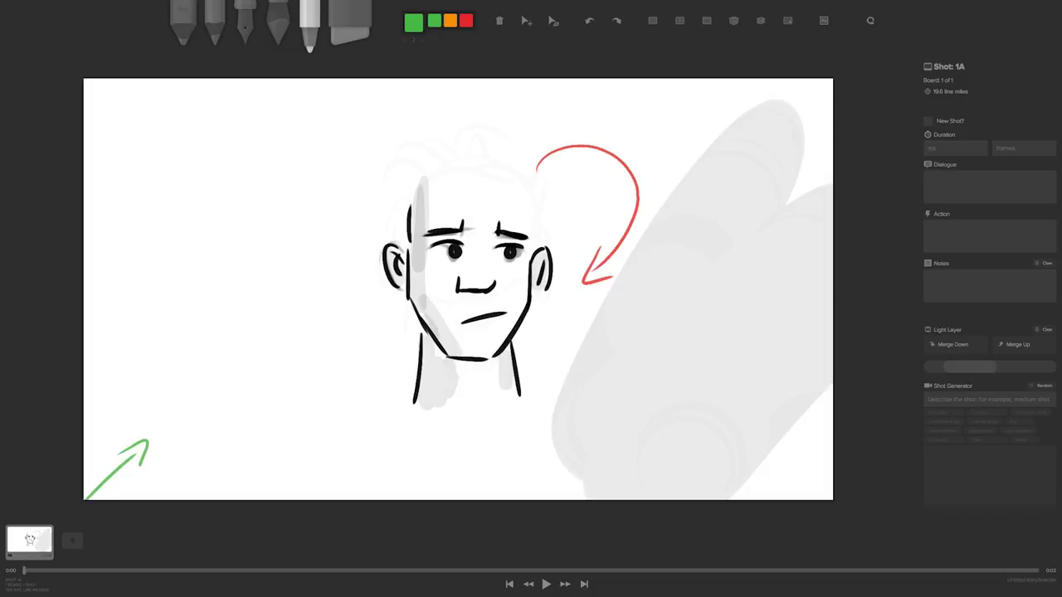
pyautogui.moveTo(830, 499)
pyautogui.mouseDown()
pyautogui.moveTo(756, 436)
pyautogui.moveTo(753, 463)
pyautogui.mouseUp()
pyautogui.moveTo(829, 80)
pyautogui.mouseDown()
pyautogui.moveTo(786, 126)
pyautogui.moveTo(803, 123)
pyautogui.mouseUp()
pyautogui.moveTo(103, 98); pyautogui.dragTo(98, 116)
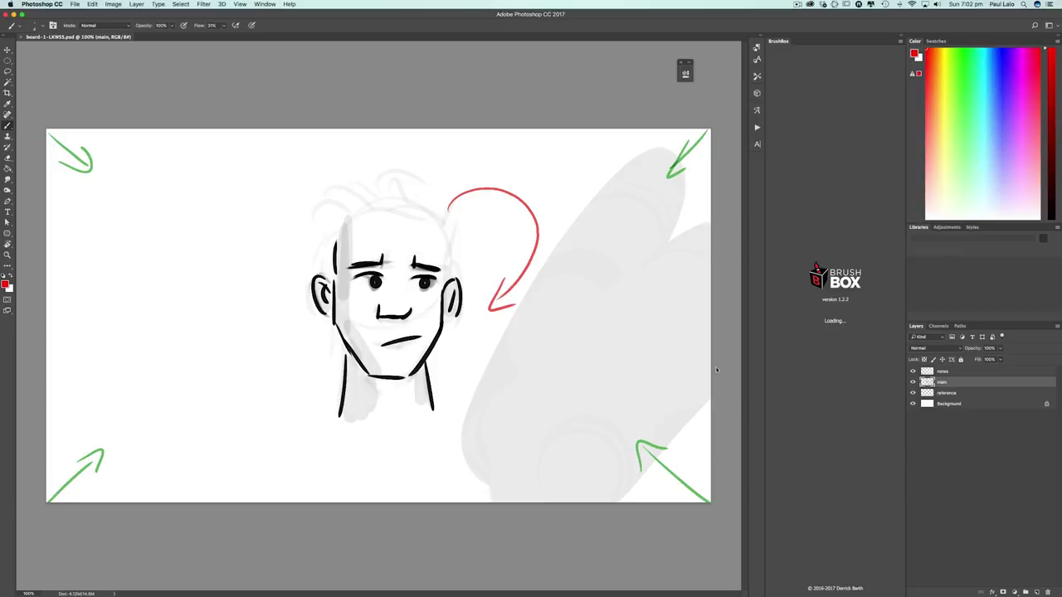
pyautogui.click(946, 372)
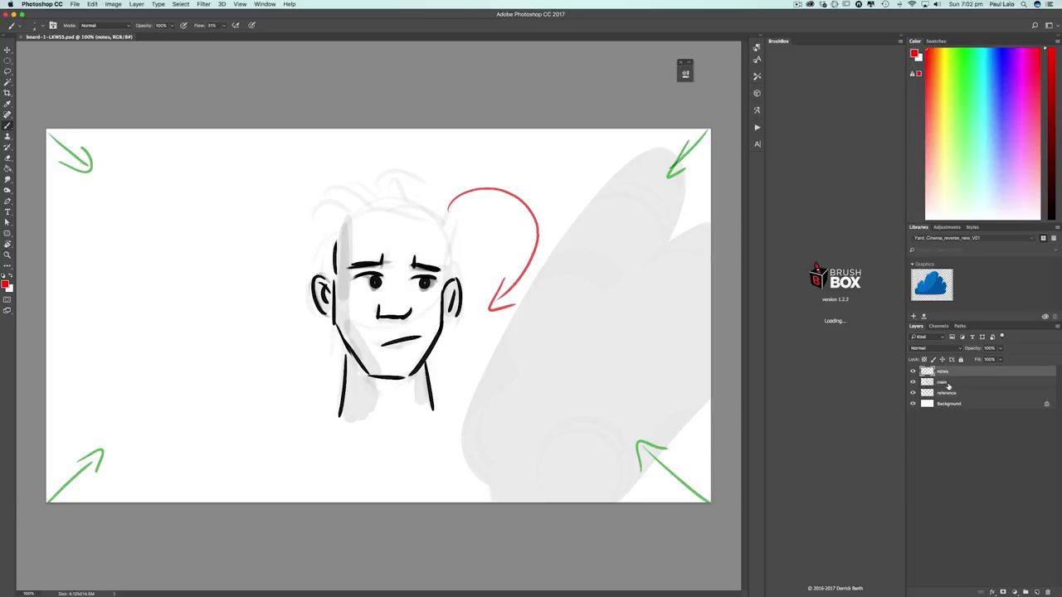
pyautogui.click(913, 372)
pyautogui.click(912, 373)
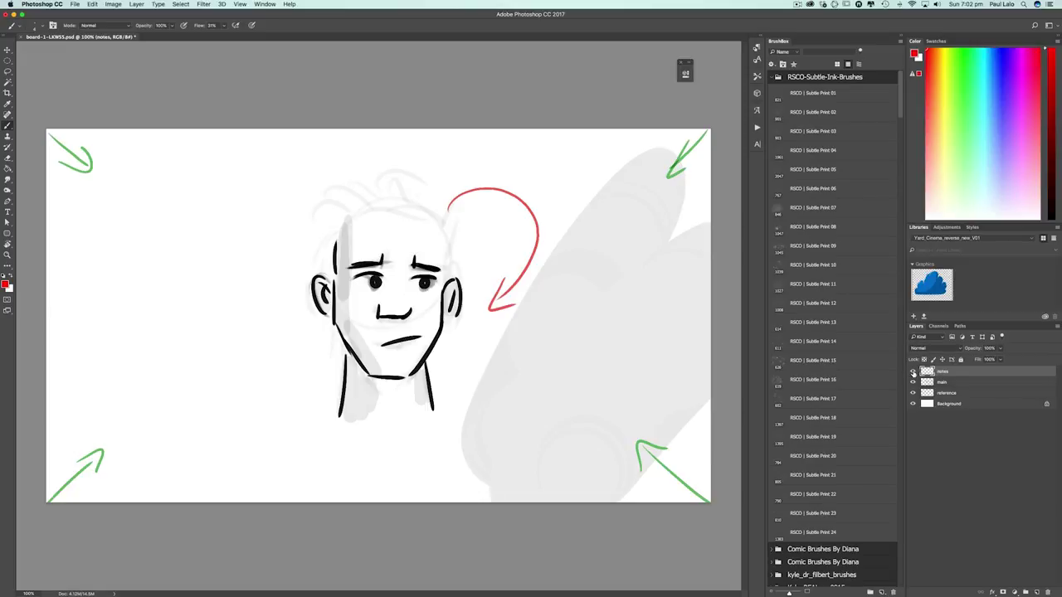
pyautogui.click(912, 372)
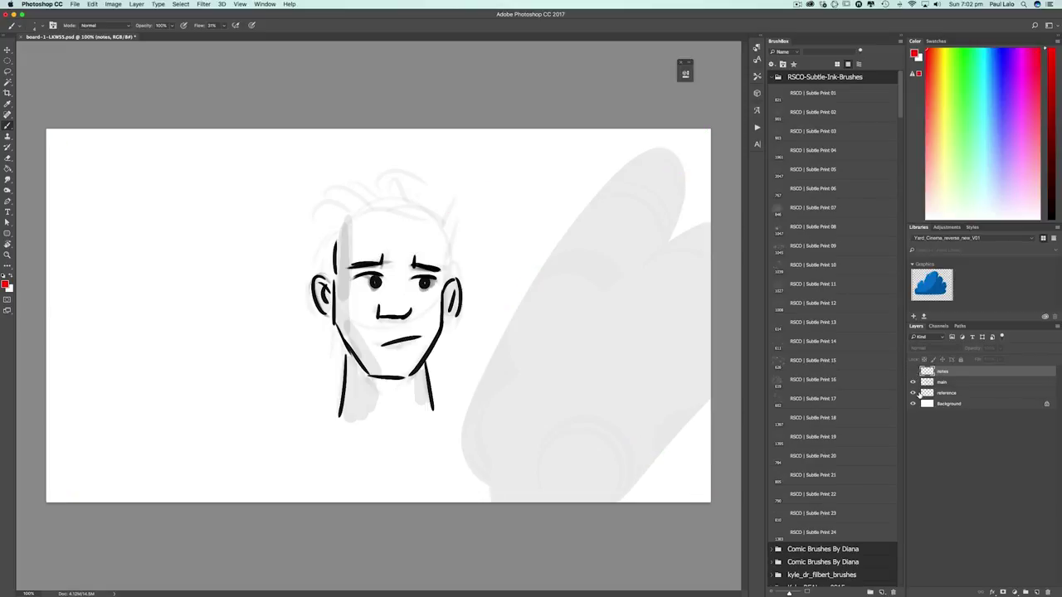
pyautogui.click(912, 382)
pyautogui.click(912, 382)
pyautogui.click(913, 382)
pyautogui.click(912, 394)
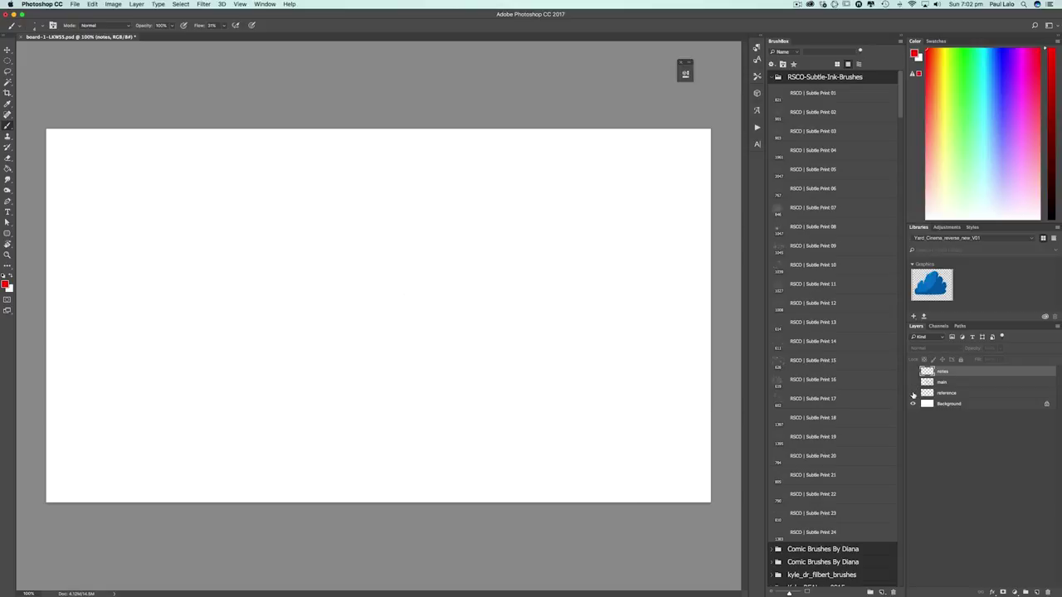
pyautogui.click(912, 393)
pyautogui.click(912, 382)
pyautogui.click(913, 371)
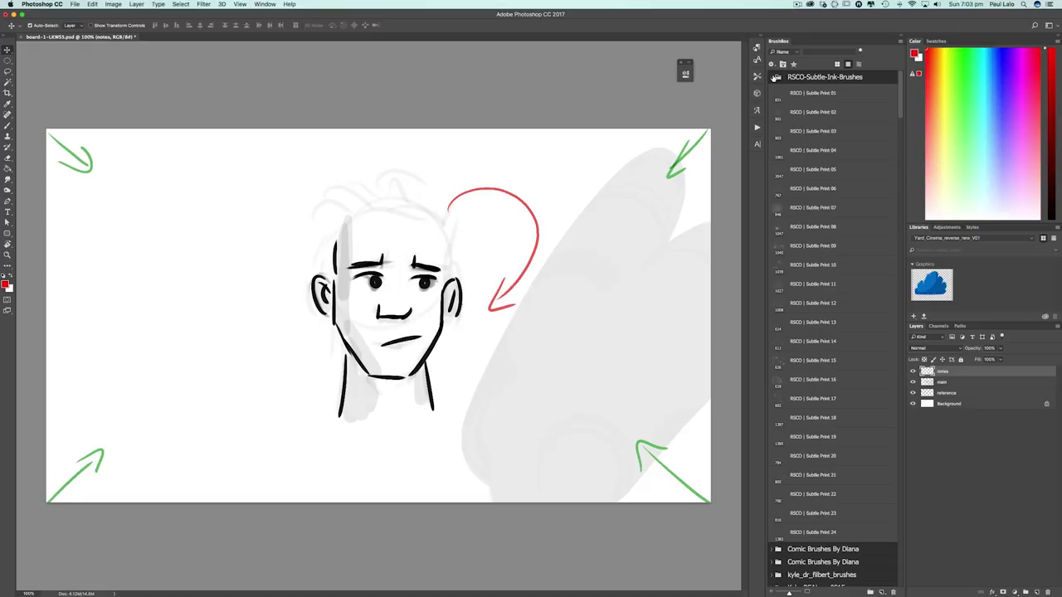
# Step: Filter BrushBox to favourites, pick Animator Pencil New, and sketch red hair strokes
pyautogui.click(776, 77)
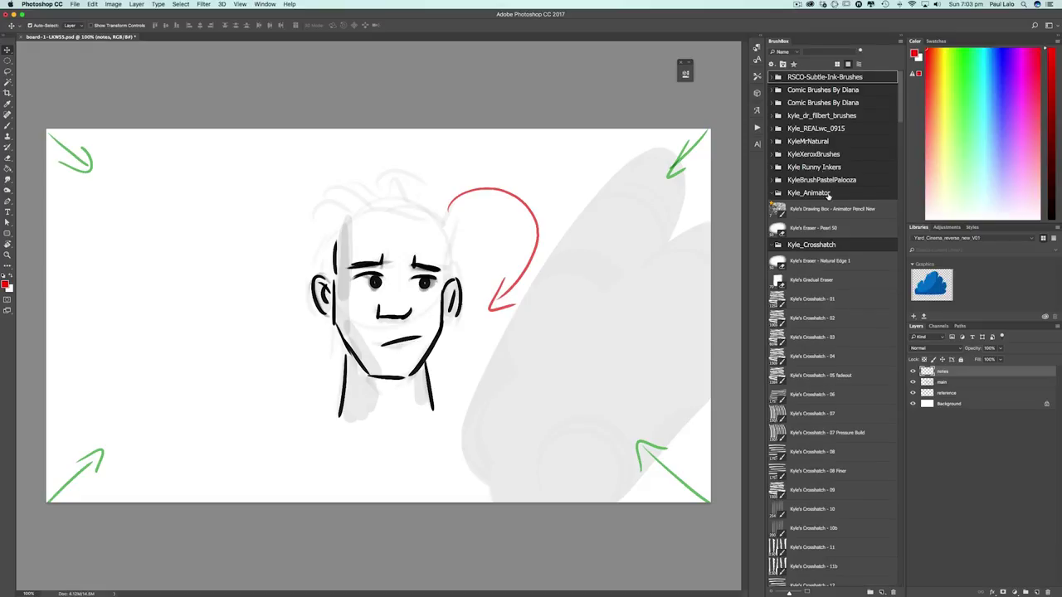
pyautogui.click(793, 65)
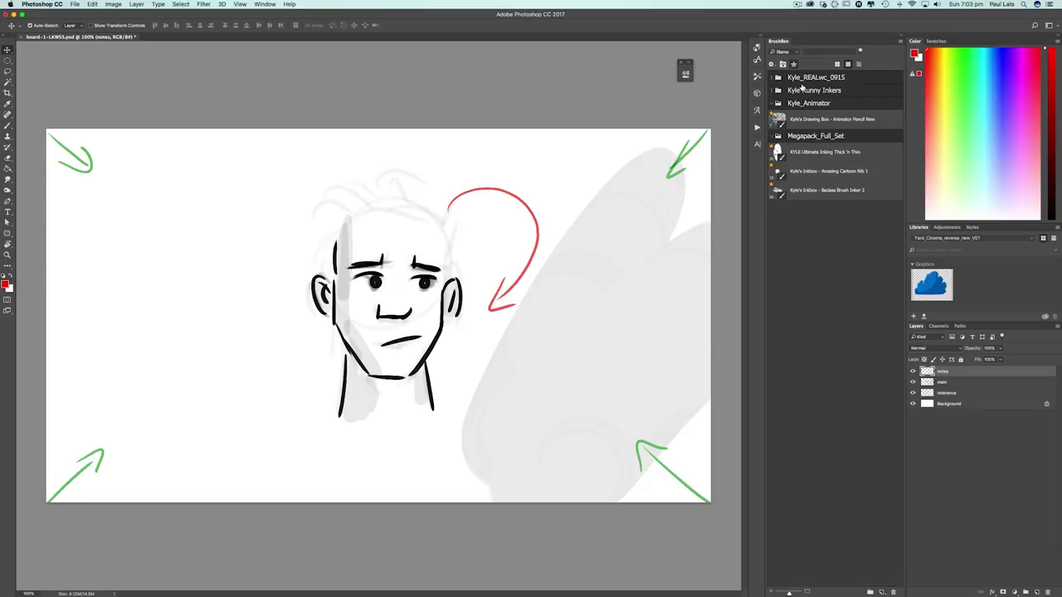
pyautogui.click(859, 122)
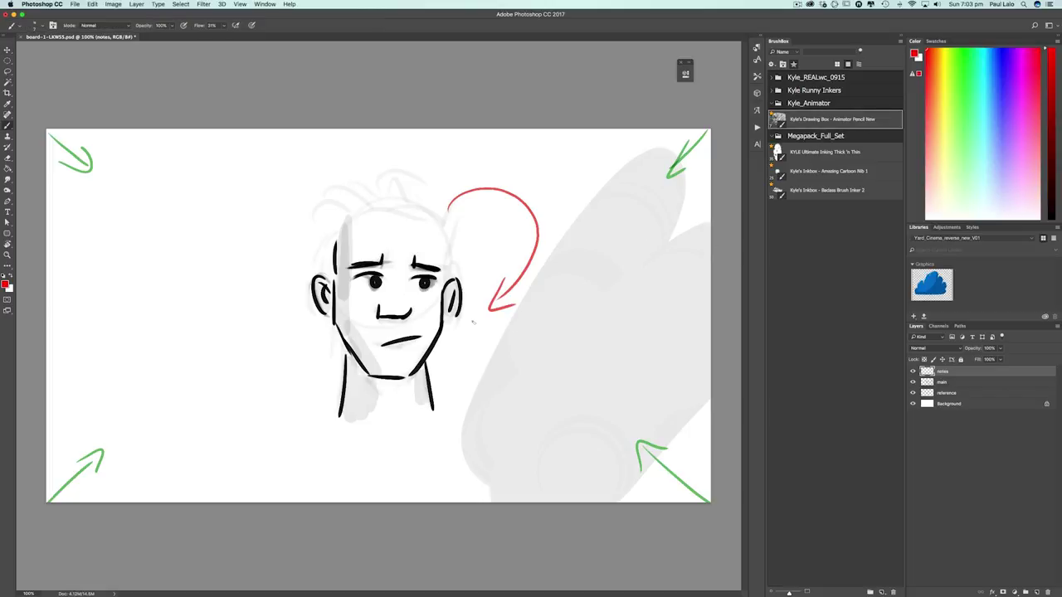
pyautogui.moveTo(326, 217)
pyautogui.mouseDown()
pyautogui.moveTo(360, 217)
pyautogui.moveTo(346, 215)
pyautogui.mouseUp()
pyautogui.moveTo(315, 248); pyautogui.dragTo(336, 233)
# Step: In black, ink the cheek, forehead and neck lines, undo one stroke, and return to Storyboarder
pyautogui.click(1053, 217)
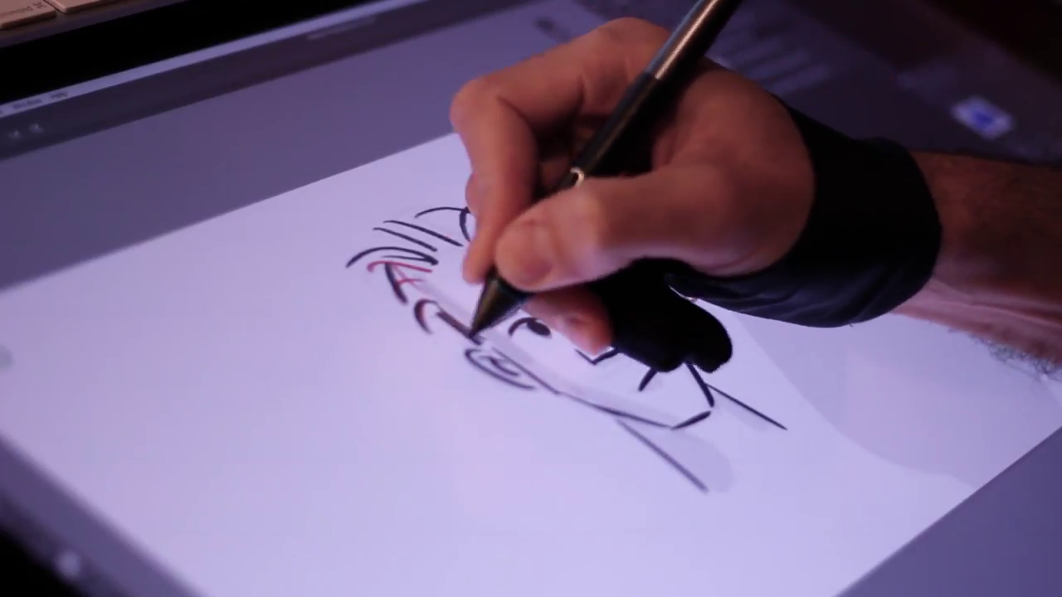
pyautogui.moveTo(592, 249); pyautogui.dragTo(630, 294)
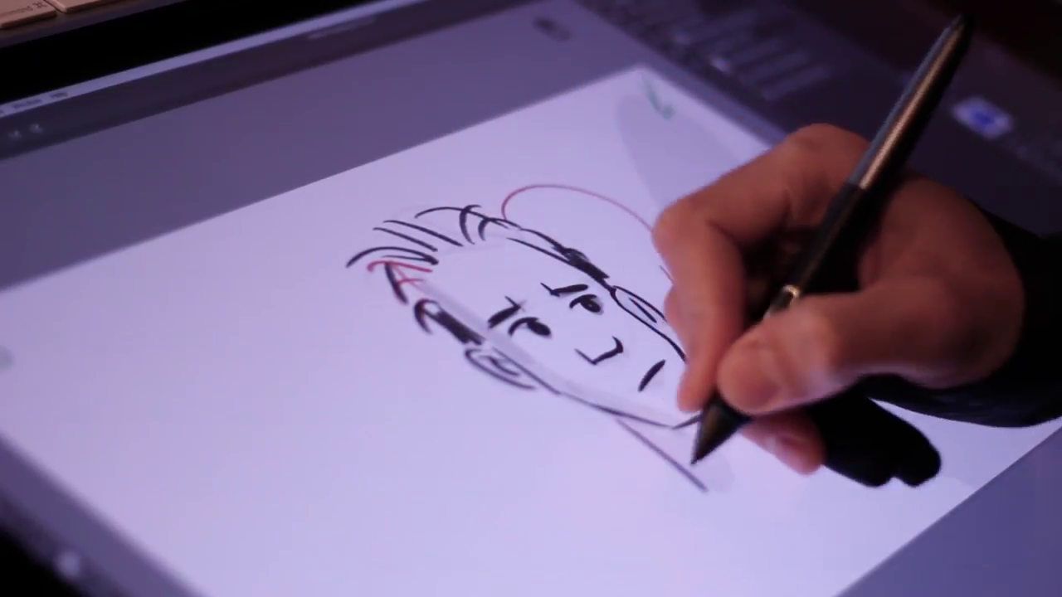
pyautogui.moveTo(425, 357); pyautogui.dragTo(432, 407)
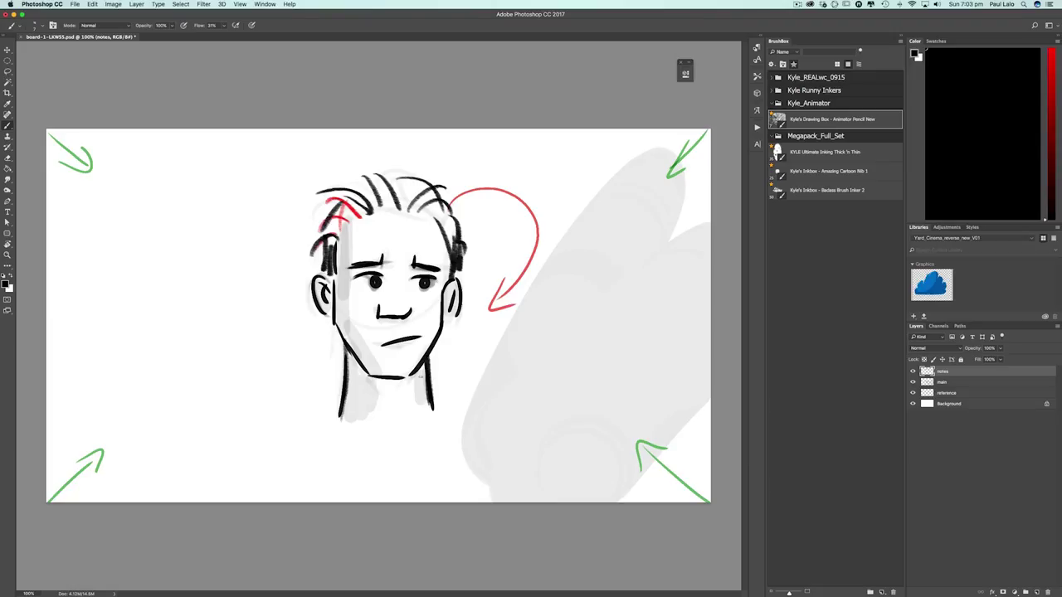
pyautogui.press('super+z')
pyautogui.press('super+Tab')
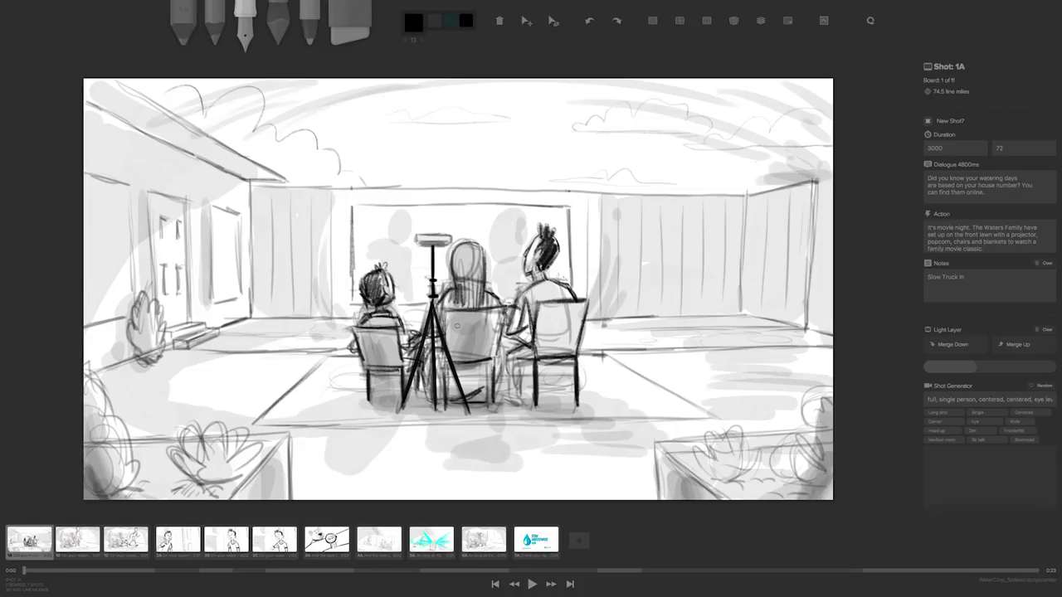
# Step: Insert a blank board after the watch close-up, move it back and forth, then delete it
pyautogui.press('Right')
pyautogui.press('Right')
pyautogui.press('Right')
pyautogui.press('Right')
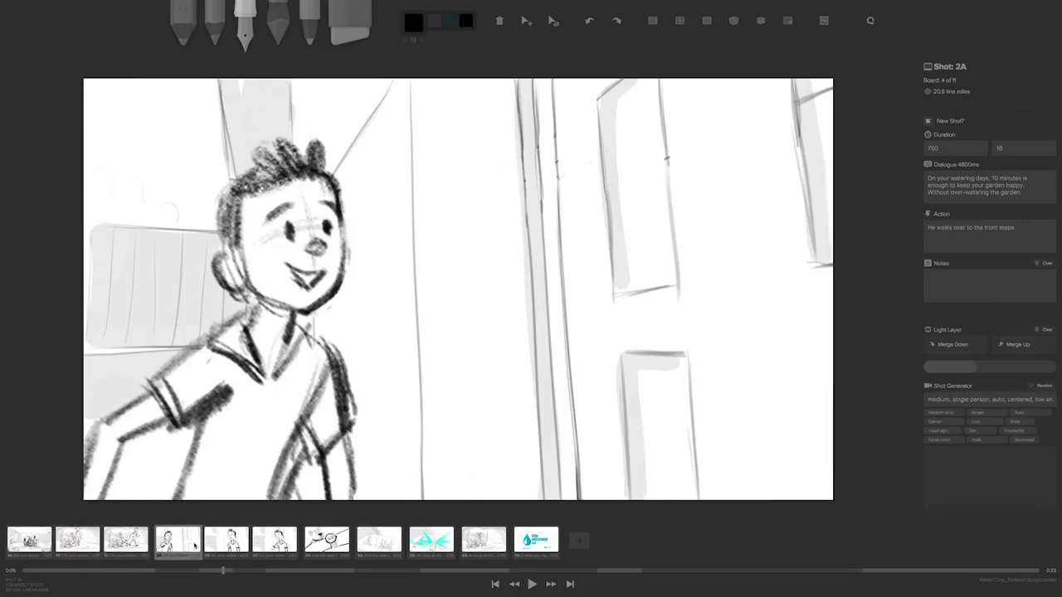
pyautogui.press('Right')
pyautogui.press('Right')
pyautogui.press('Right')
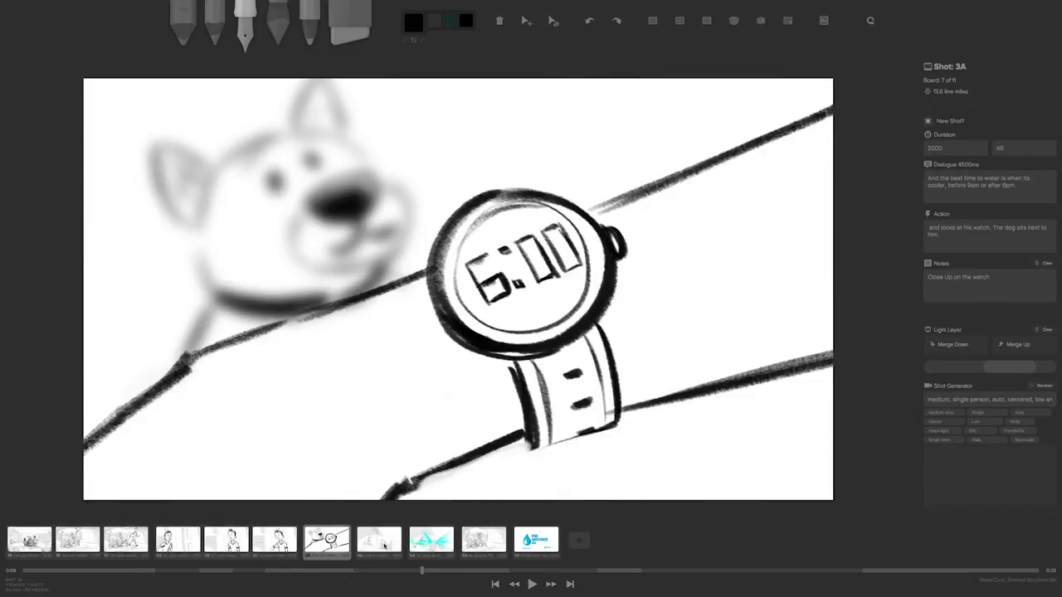
pyautogui.press('Left')
pyautogui.press('n')
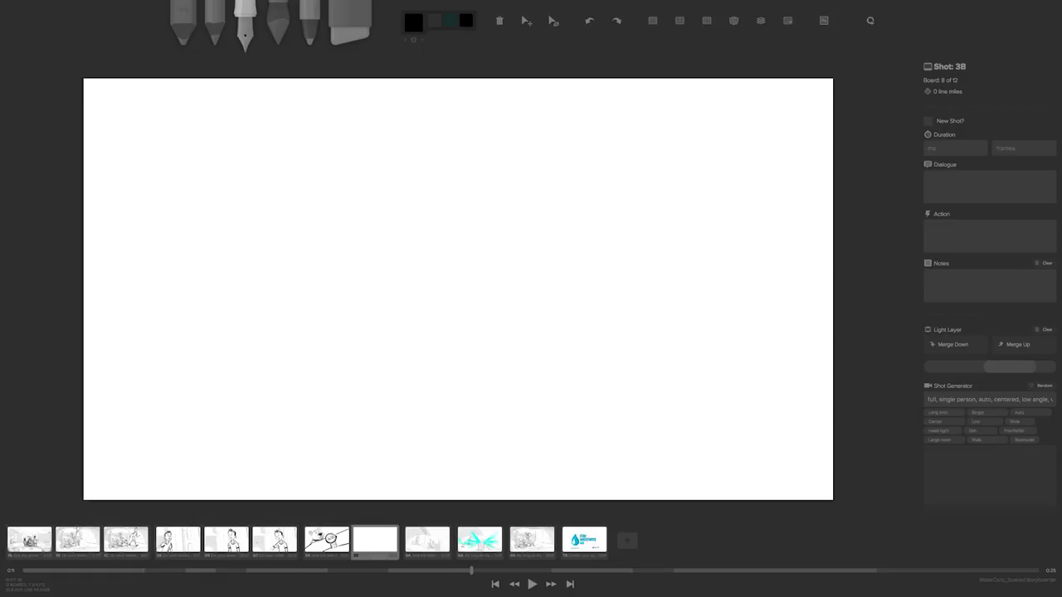
pyautogui.hotkey('ctrl', 'Left')
pyautogui.hotkey('ctrl', 'Left')
pyautogui.hotkey('ctrl', 'Left')
pyautogui.hotkey('ctrl', 'Left')
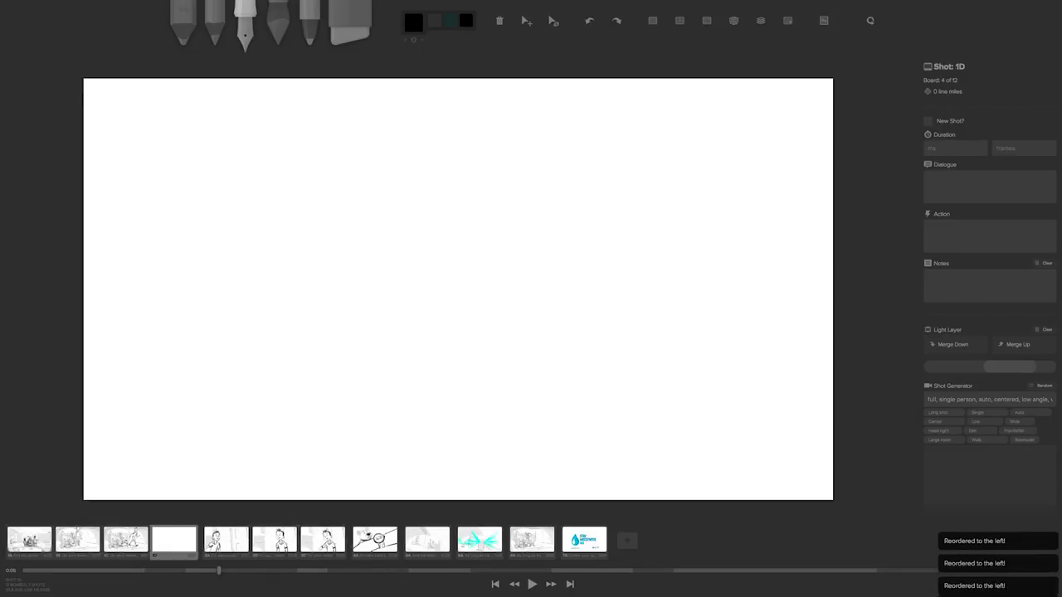
pyautogui.hotkey('ctrl', 'Right')
pyautogui.hotkey('ctrl', 'Right')
pyautogui.hotkey('ctrl', 'Right')
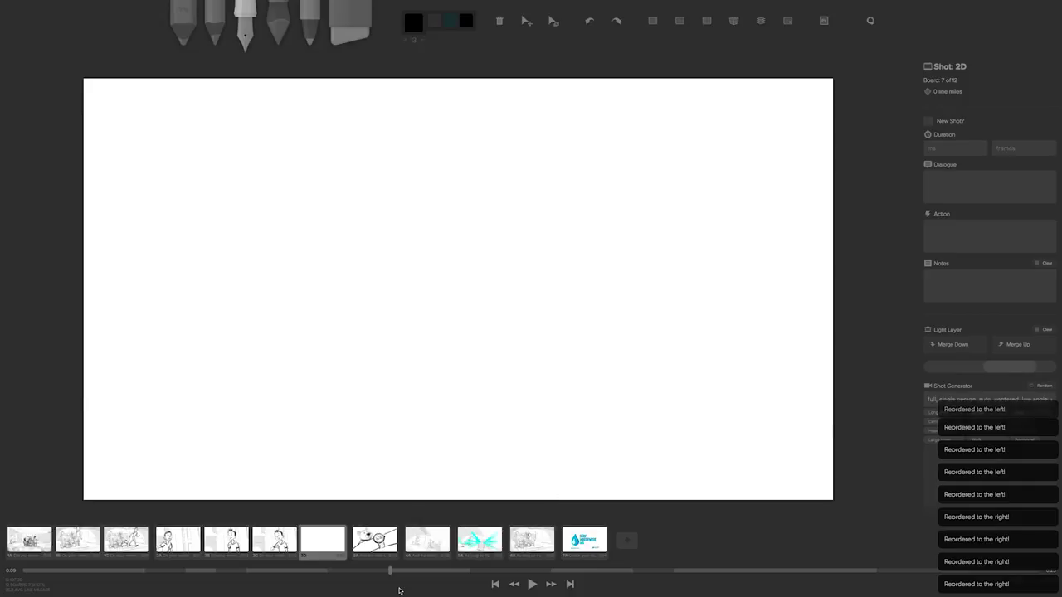
pyautogui.hotkey('ctrl', 'BackSpace')
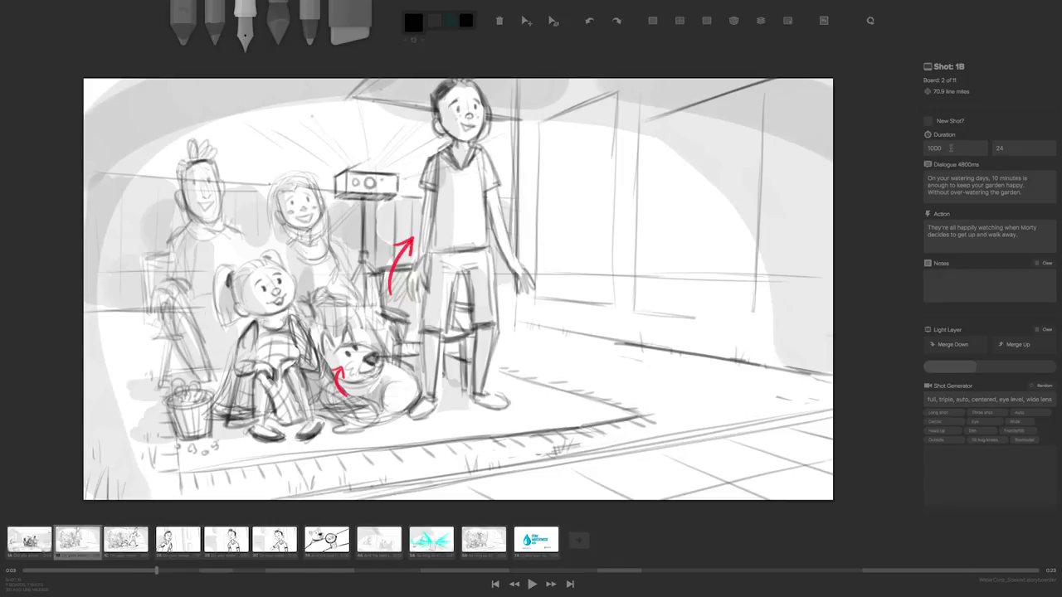
# Step: Begin editing Shot 1B's 1000 ms Duration field
pyautogui.click(950, 147)
# Step: Leave Shot 1B at 1000 ms / 24 frames and open the File menu's export options
pyautogui.click(1014, 148)
pyautogui.click(956, 147)
pyautogui.click(1020, 153)
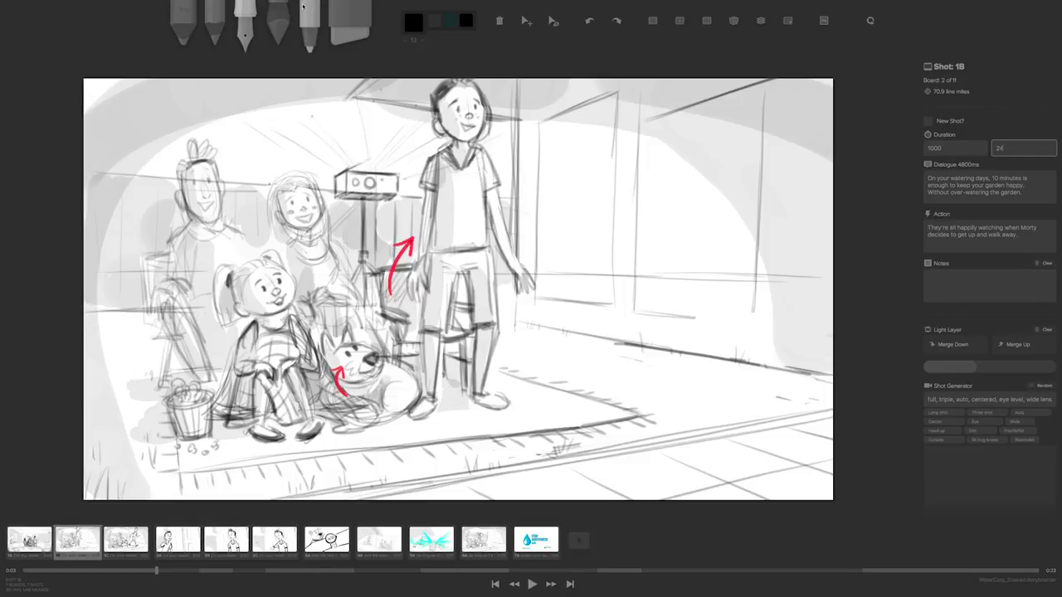
pyautogui.moveTo(305, 3)
pyautogui.click(73, 4)
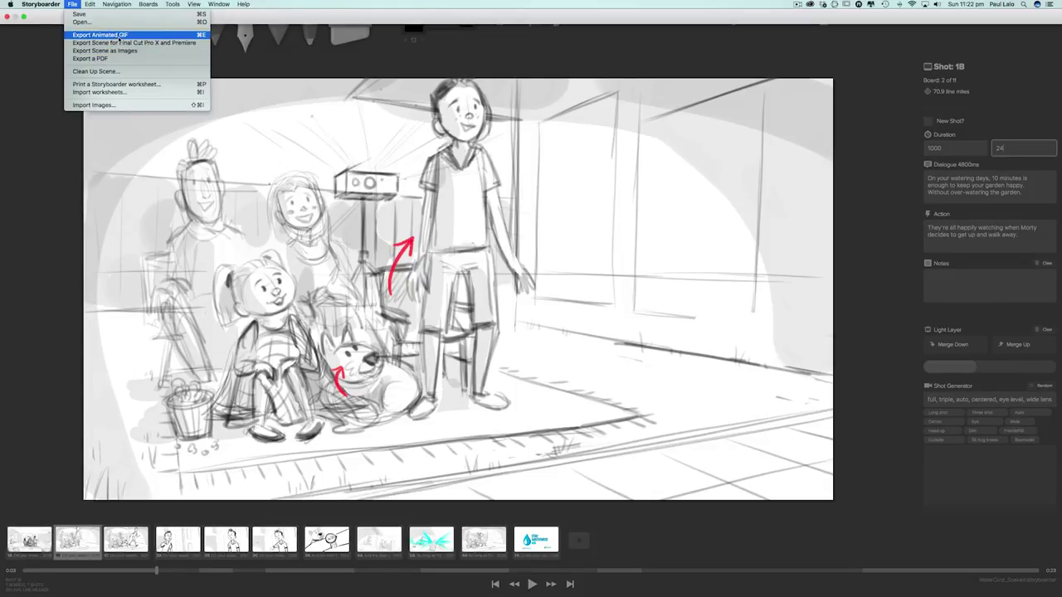
# Step: Dismiss the File menu, select Shot 6A (family splashed by sprinklers), and switch to the Finder exports window
pyautogui.click(323, 71)
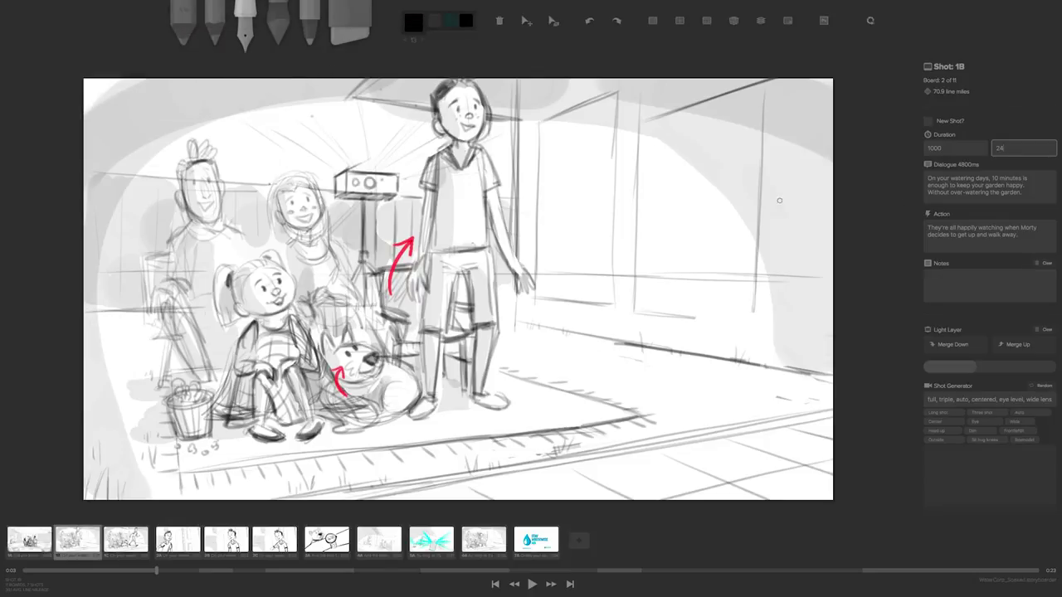
pyautogui.click(484, 540)
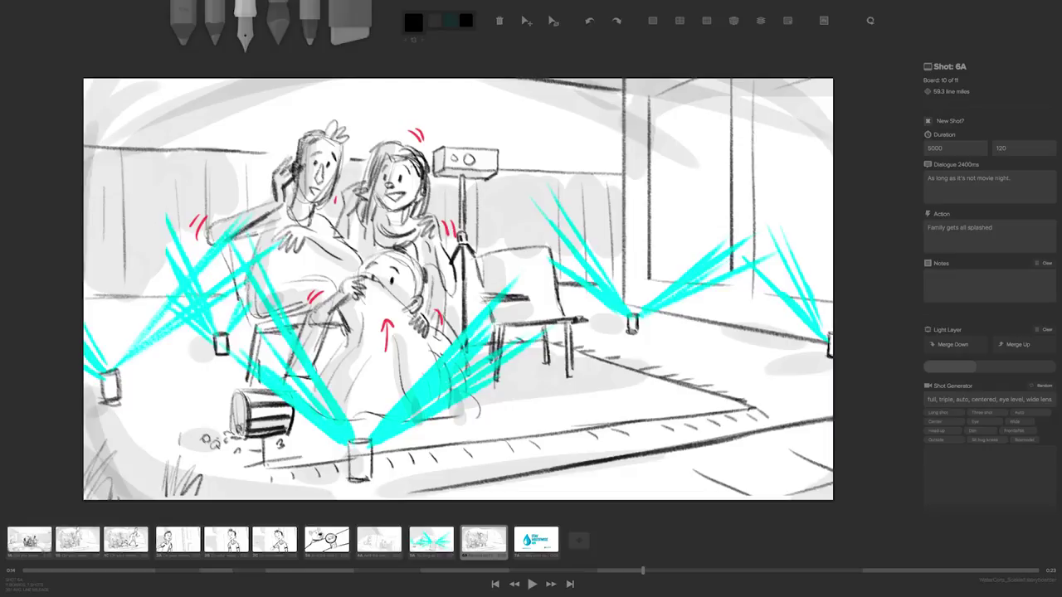
pyautogui.hotkey('ctrl', 'Up')
# Step: Preview the exported storyboard GIF with Quick Look from the exports folder, then close it
pyautogui.click(459, 165)
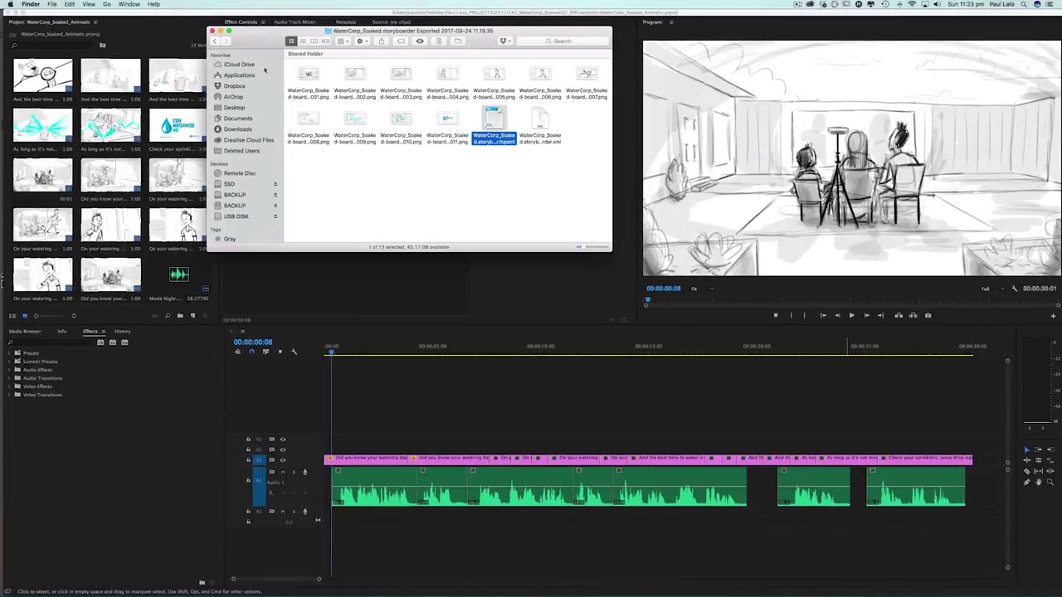
pyautogui.click(365, 80)
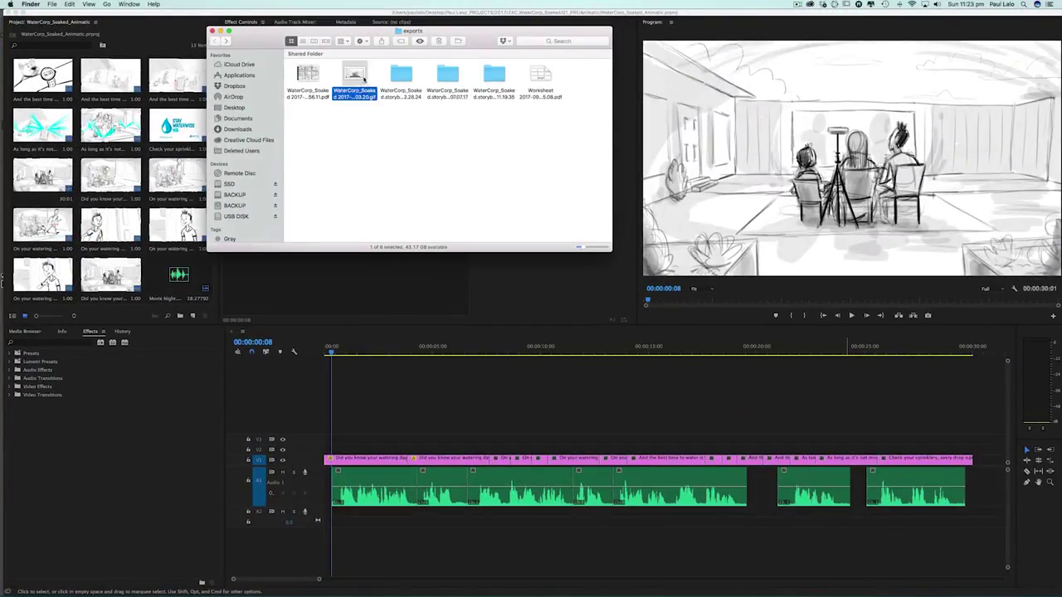
pyautogui.press('space')
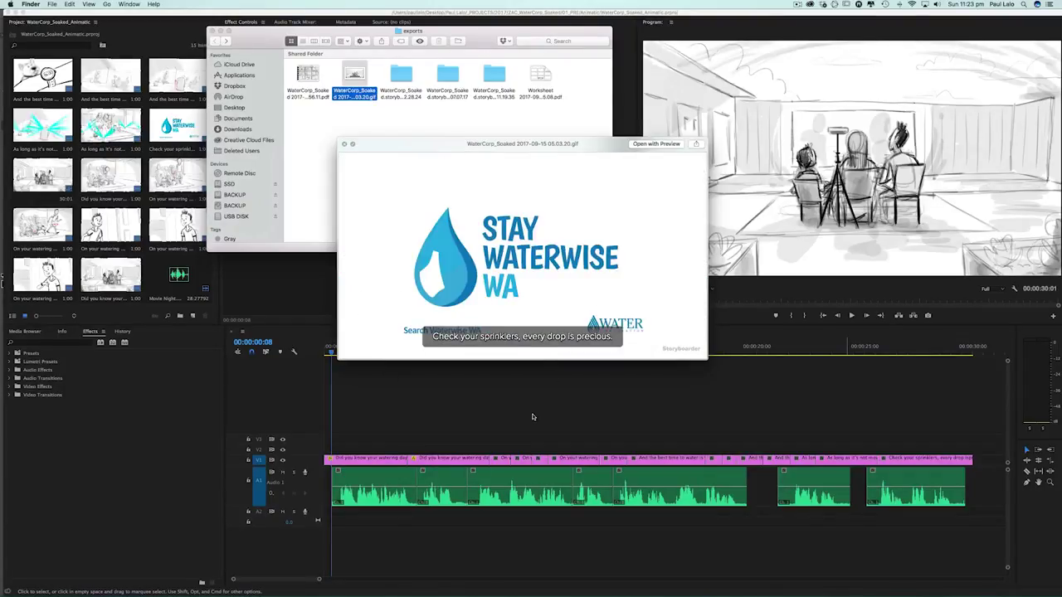
pyautogui.press('space')
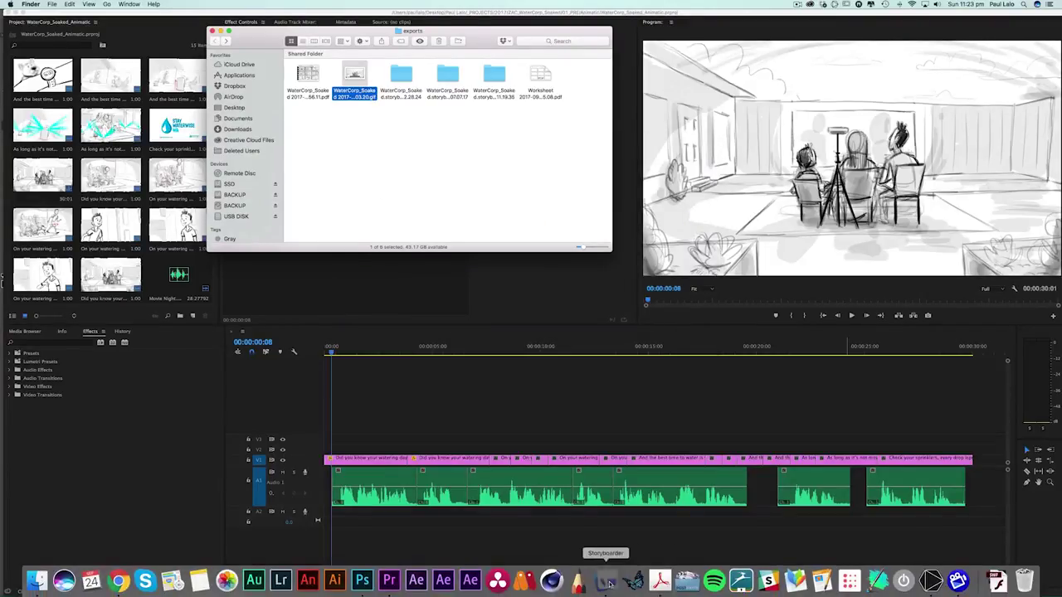
# Step: Back in Storyboarder, run File > Export Scene for Final Cut Pro X and Premiere
pyautogui.click(614, 573)
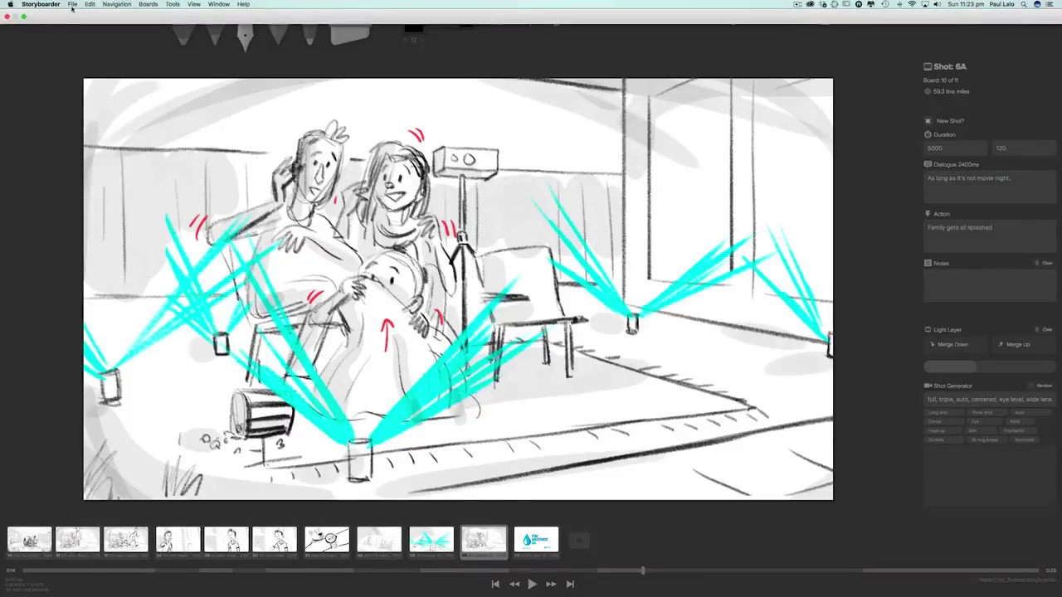
pyautogui.click(72, 4)
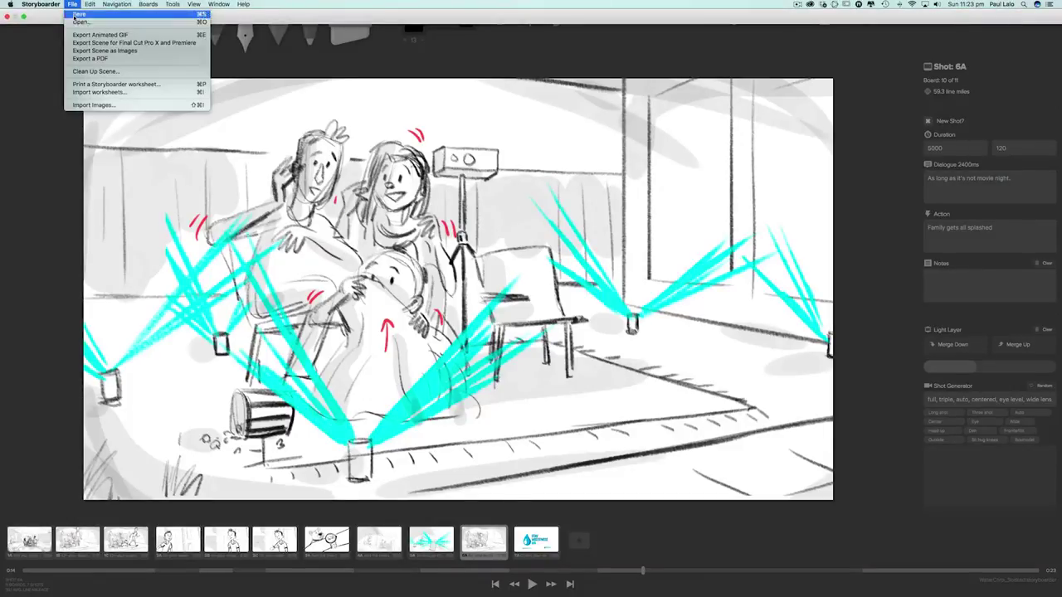
pyautogui.click(140, 46)
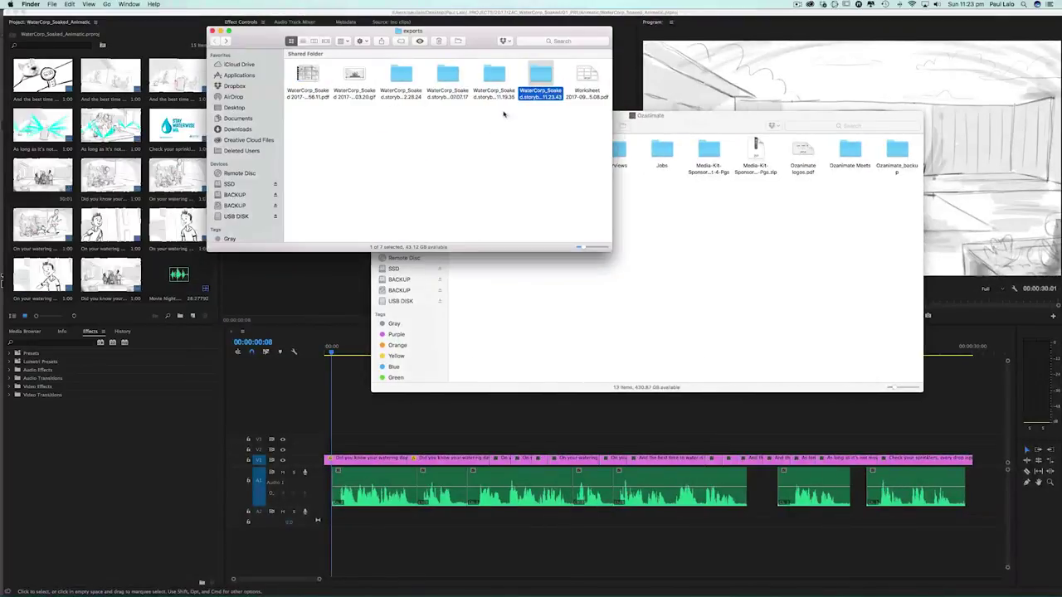
# Step: Inspect the WaterCorp_Soaked folder's board PNGs and fcpxml file, then return to Premiere Pro
pyautogui.doubleClick(540, 75)
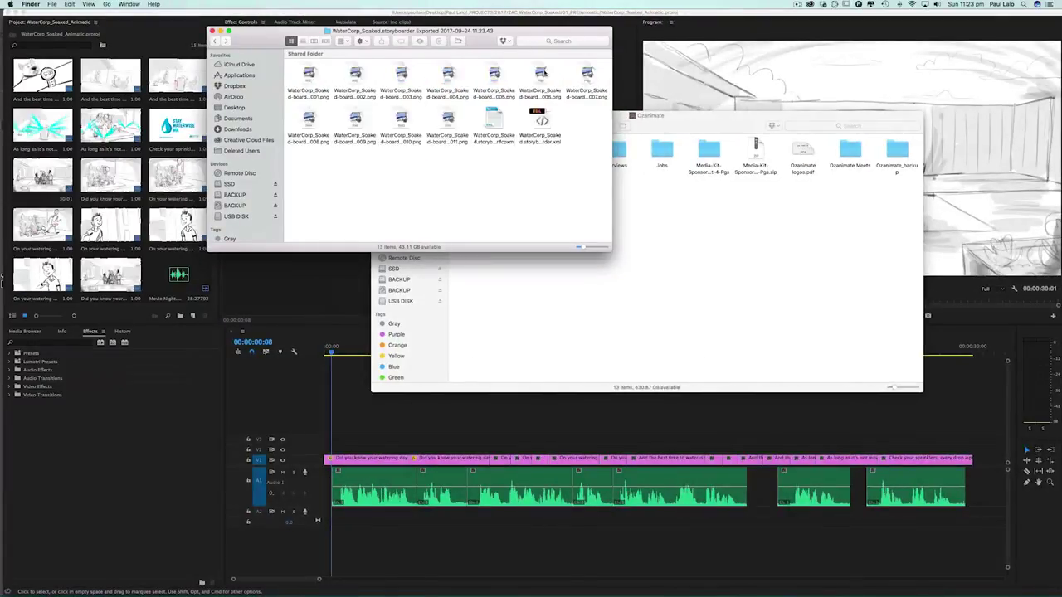
pyautogui.click(395, 77)
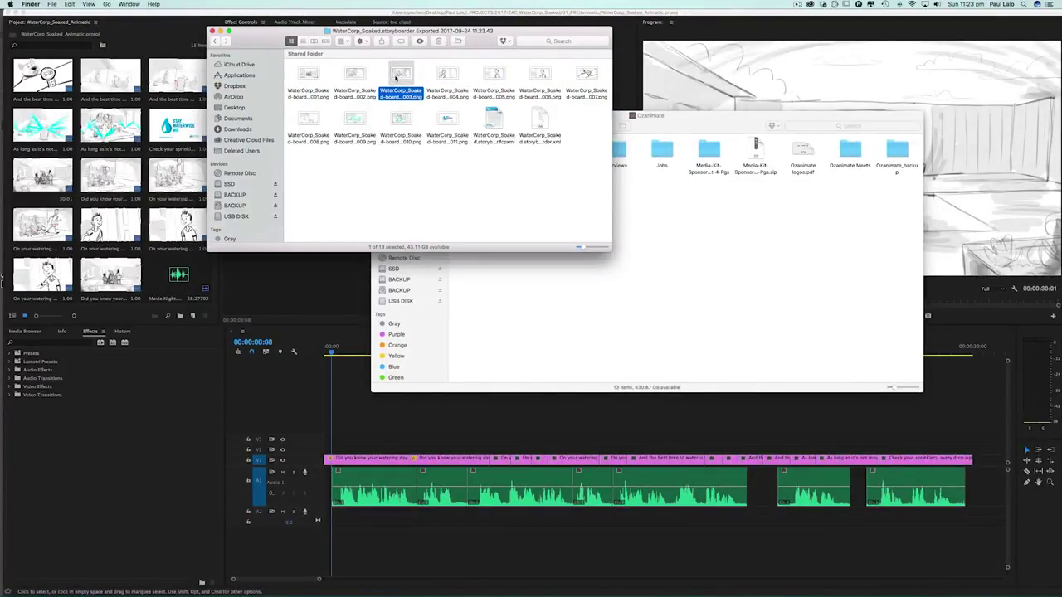
pyautogui.click(493, 119)
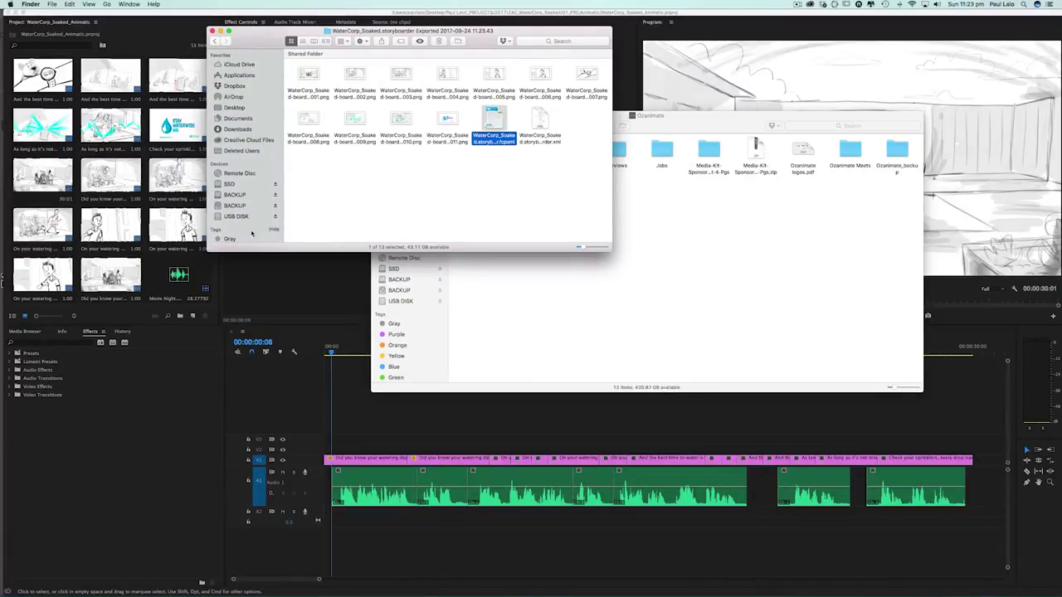
pyautogui.click(172, 280)
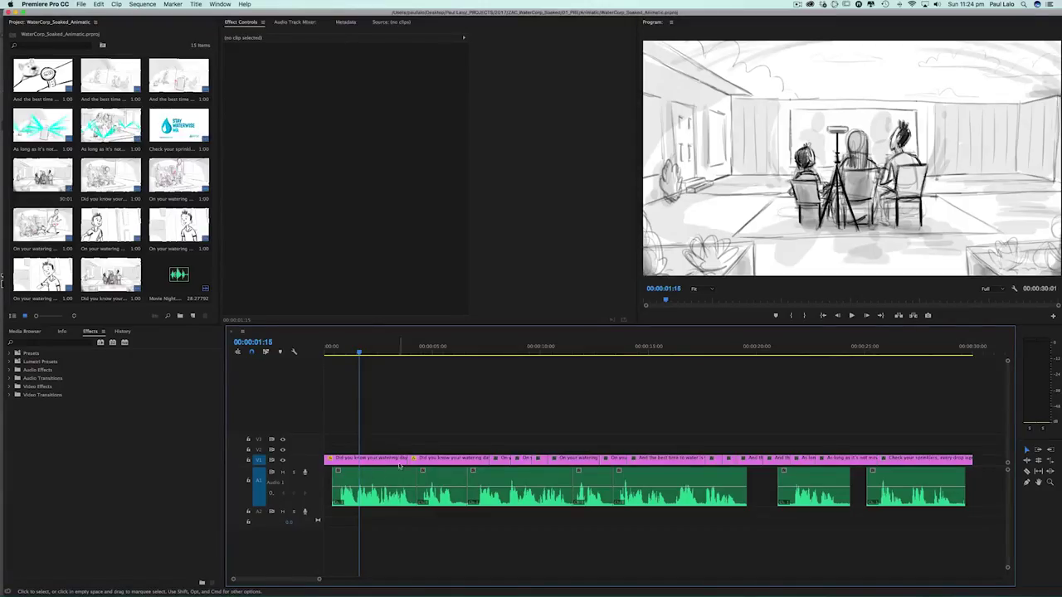
# Step: Play the animatic sequence and trim the first V1 storyboard clip's end slightly shorter
pyautogui.press('space')
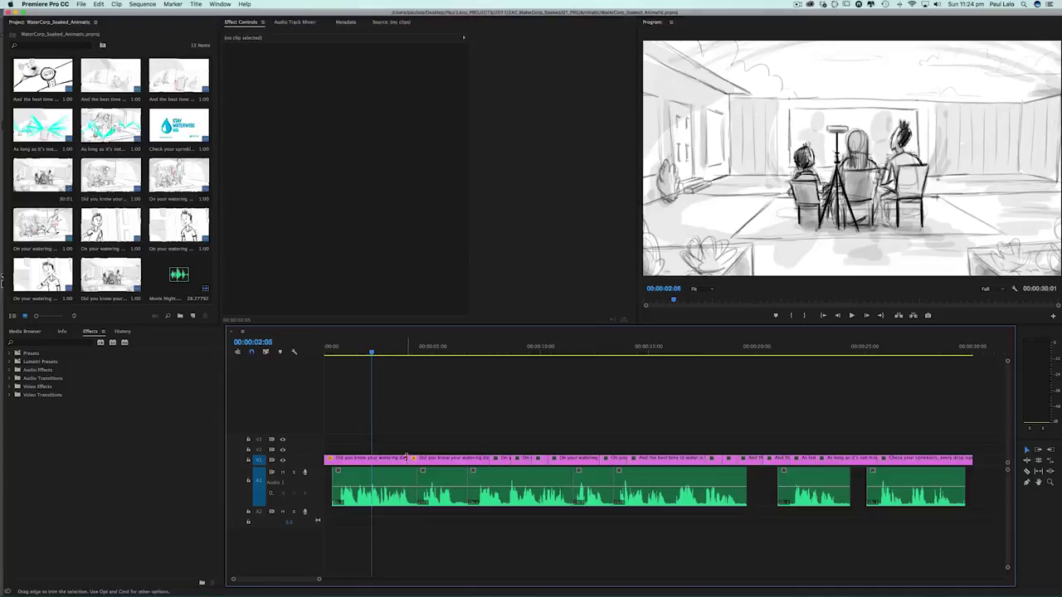
pyautogui.moveTo(410, 459); pyautogui.dragTo(404, 458)
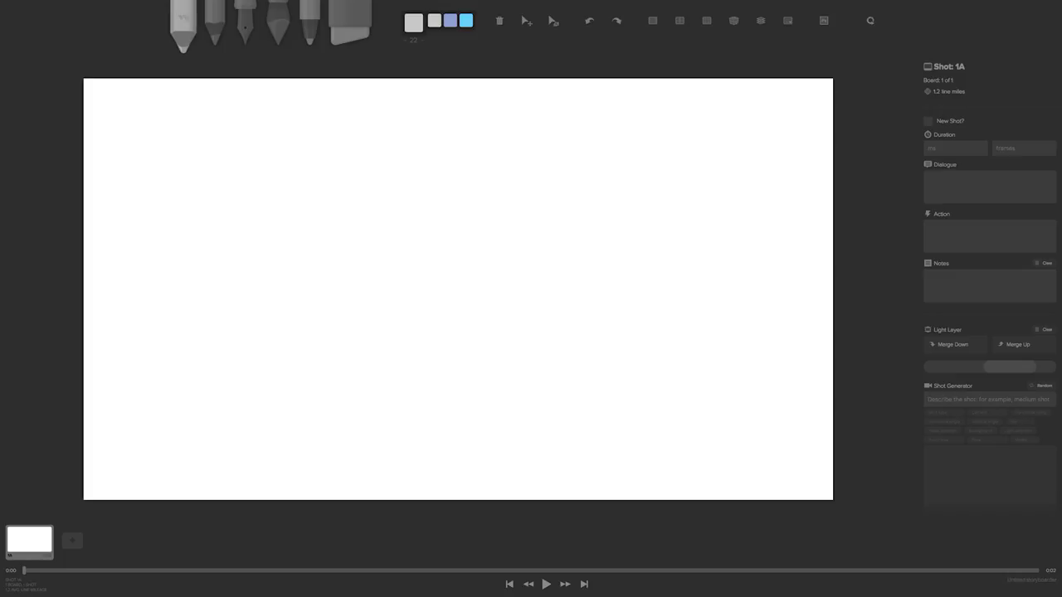
# Step: Set up an A4 Storyboarder print worksheet with 3 columns and 3 rows
pyautogui.click(73, 4)
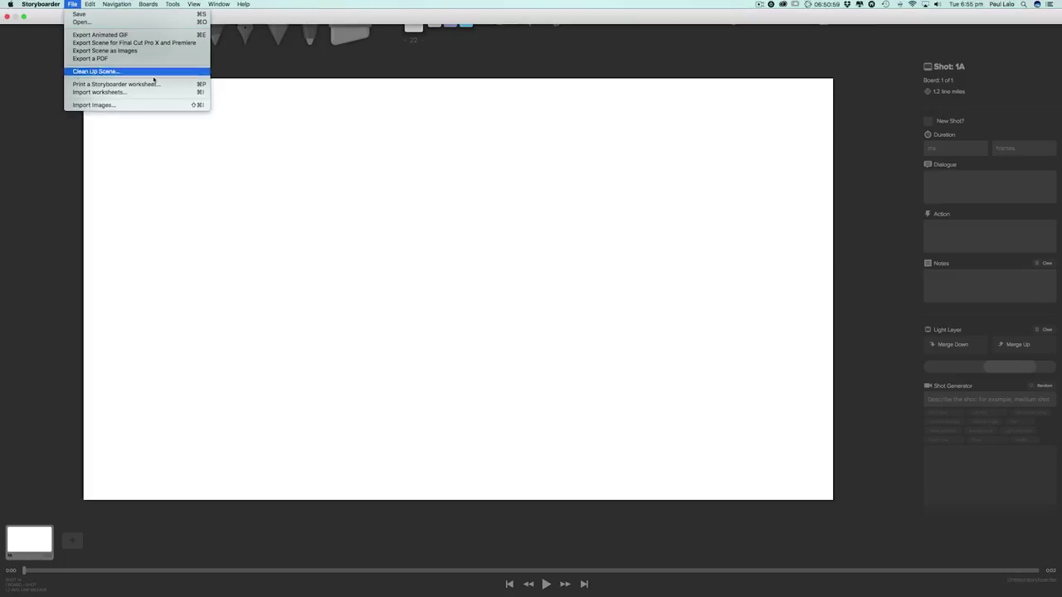
pyautogui.click(180, 86)
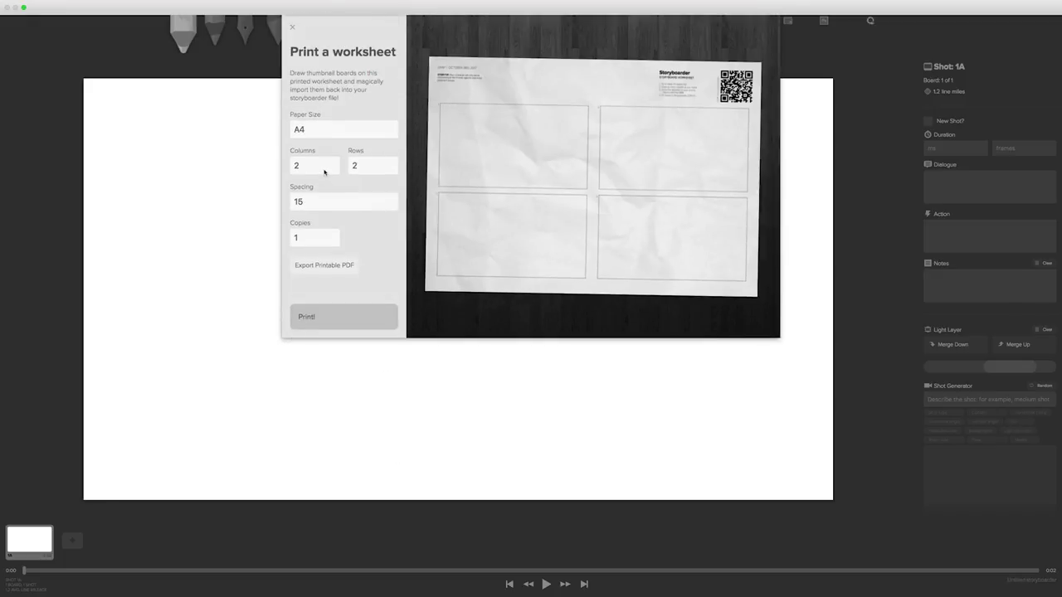
pyautogui.click(325, 170)
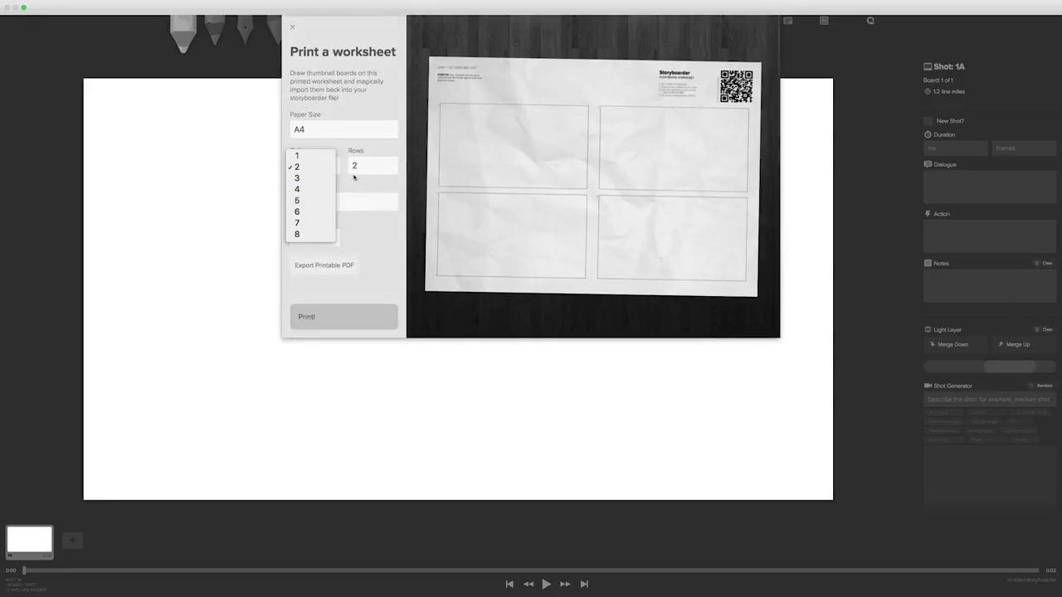
pyautogui.click(320, 178)
pyautogui.click(374, 170)
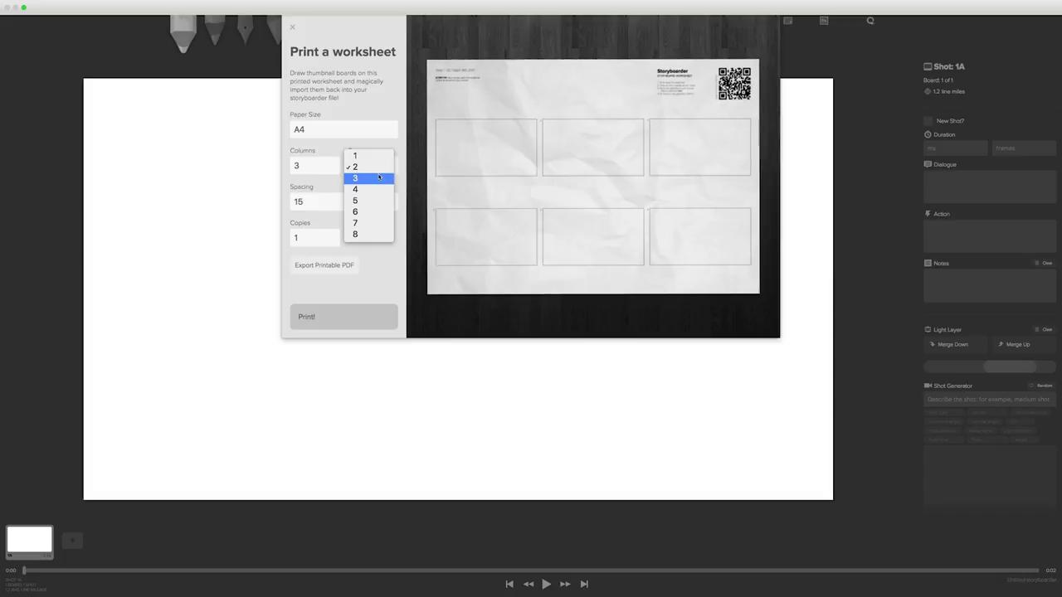
pyautogui.click(369, 177)
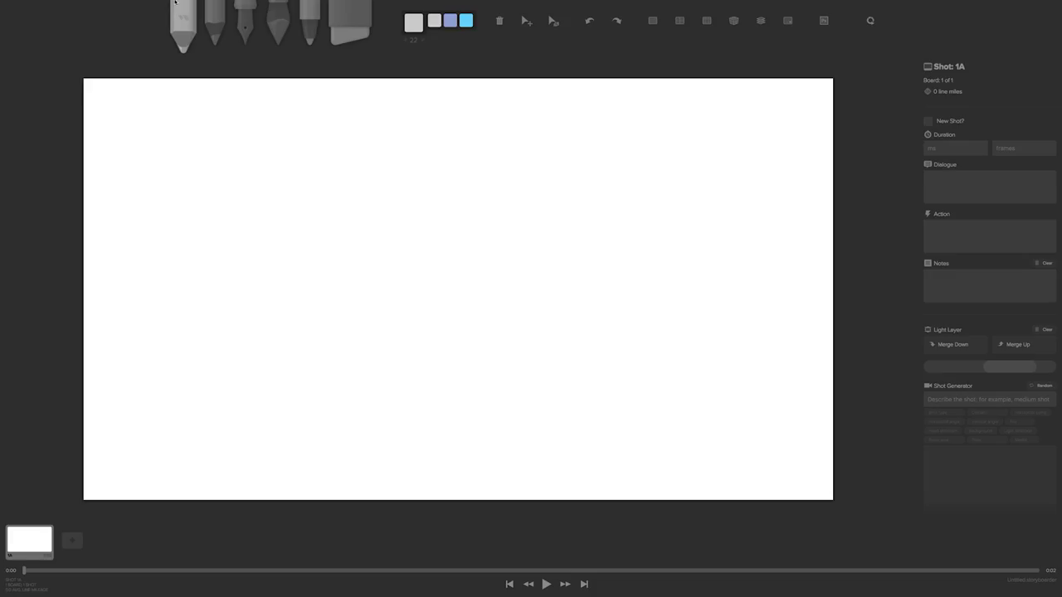
# Step: Start a worksheet import and load the photo IMG_6413.JPG
pyautogui.moveTo(176, 4)
pyautogui.click(73, 5)
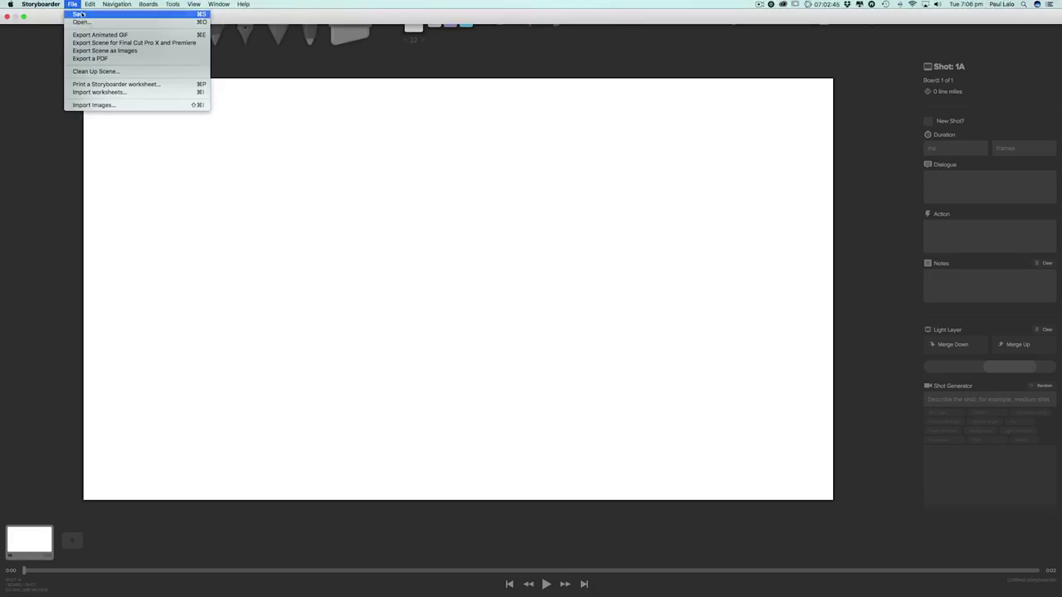
pyautogui.click(151, 92)
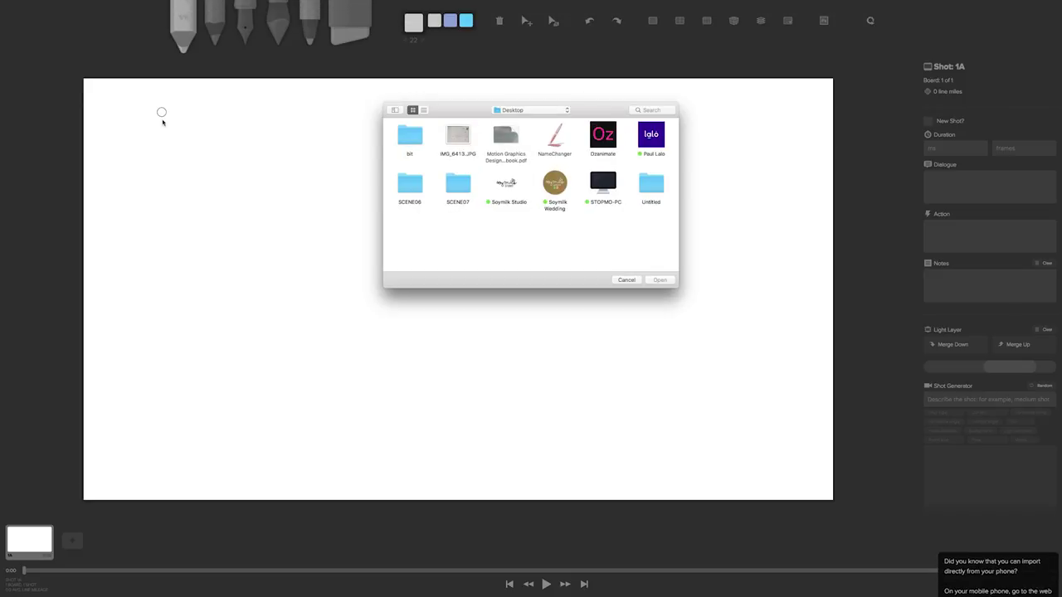
pyautogui.click(465, 143)
pyautogui.click(658, 281)
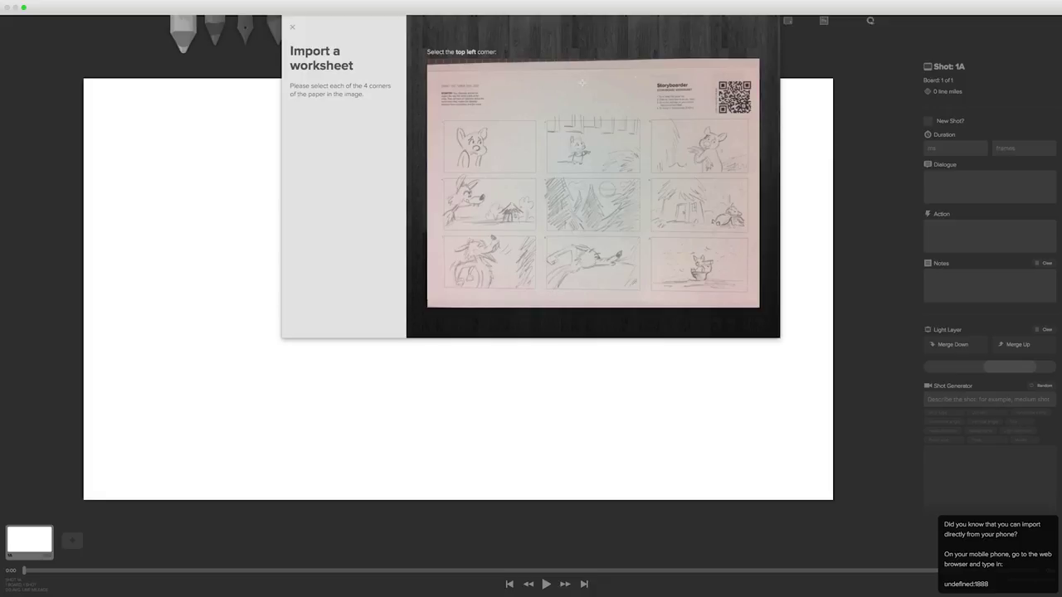
# Step: Mark the paper's four corners and import the worksheet's boards into the scene
pyautogui.click(428, 71)
pyautogui.click(757, 68)
pyautogui.click(757, 306)
pyautogui.click(428, 306)
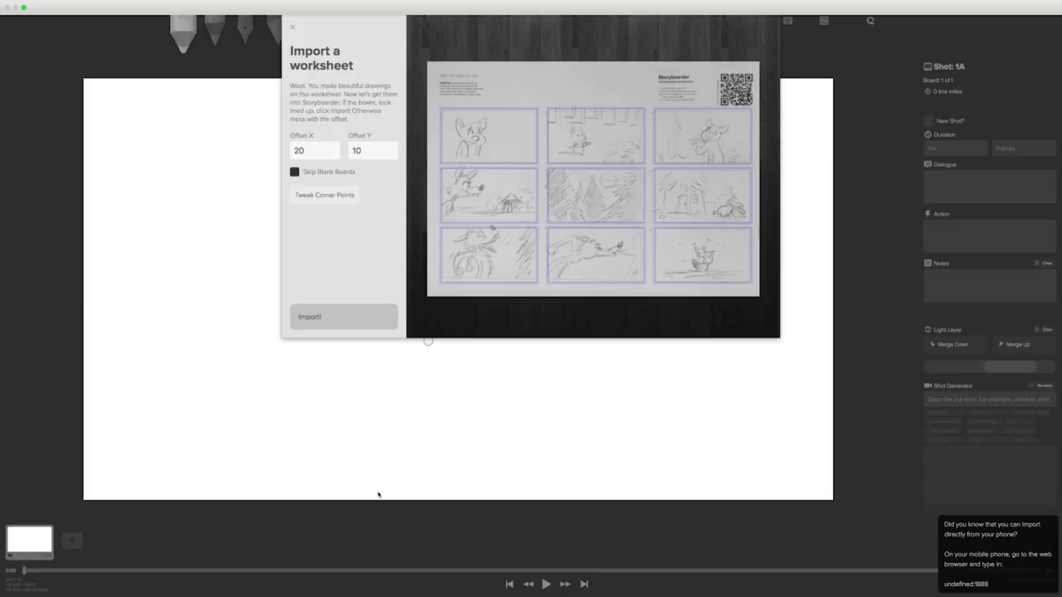
pyautogui.click(356, 328)
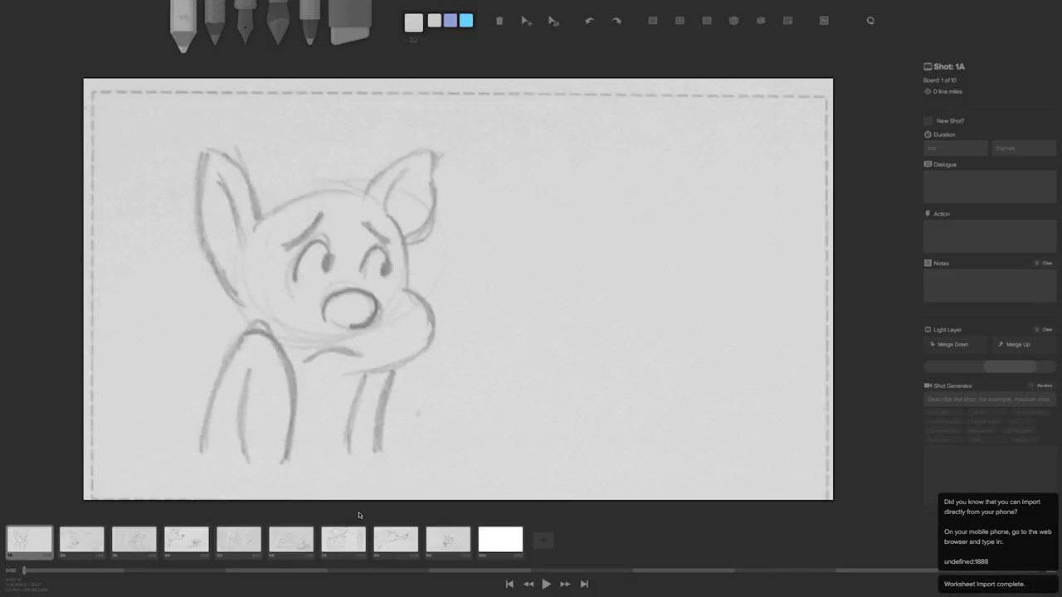
# Step: Return to board 1A and ink a black eyebrow arc over the character's eye
pyautogui.press('Right')
pyautogui.press('Right')
pyautogui.press('Right')
pyautogui.press('Right')
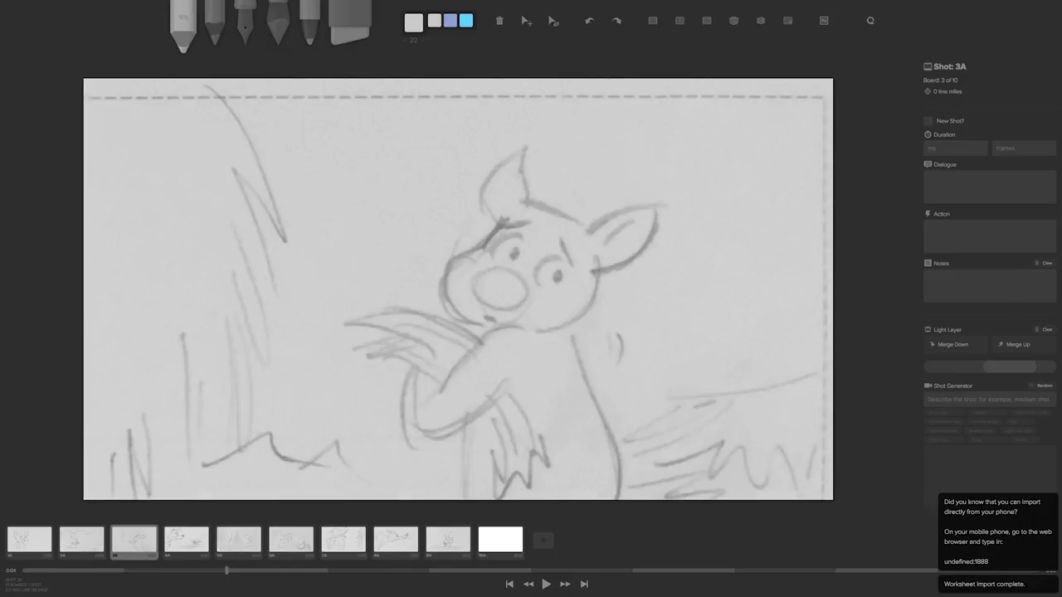
pyautogui.press('Right')
pyautogui.press('Left')
pyautogui.press('Left')
pyautogui.press('Left')
pyautogui.press('Left')
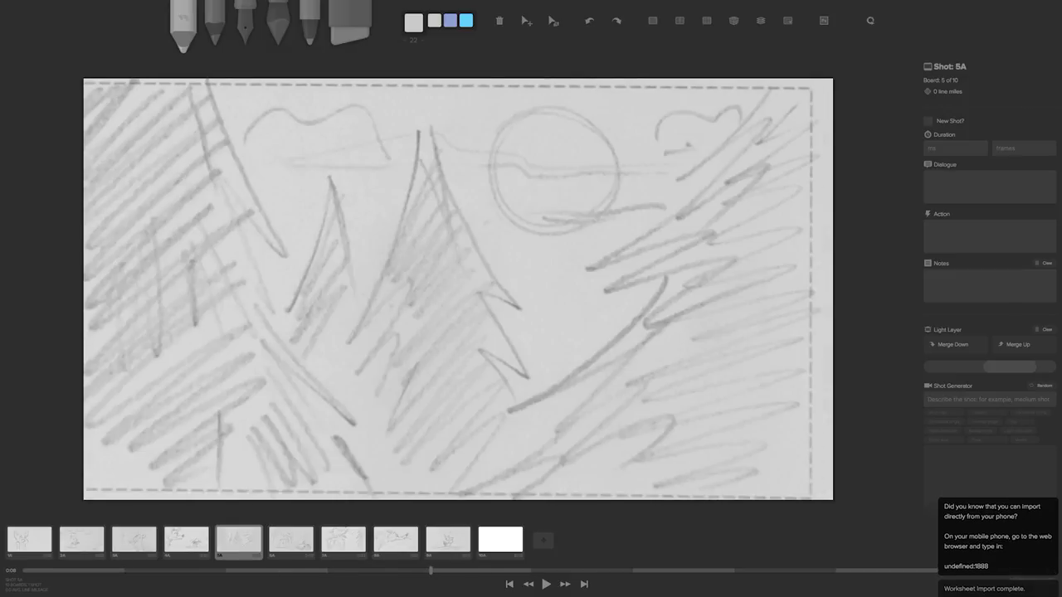
pyautogui.press('Left')
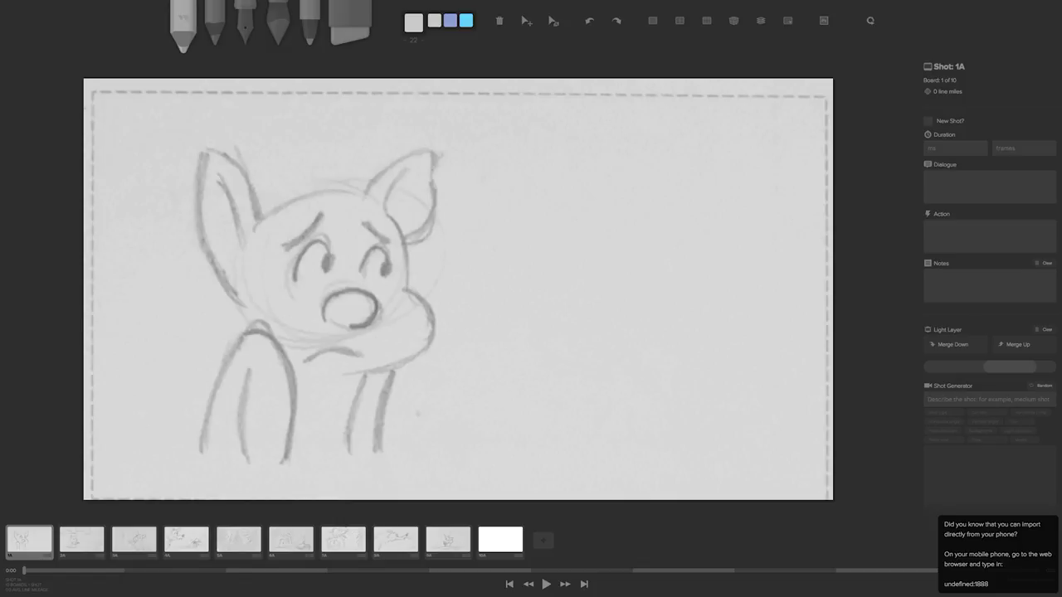
pyautogui.moveTo(1013, 367)
pyautogui.mouseDown()
pyautogui.moveTo(929, 367)
pyautogui.moveTo(1034, 366)
pyautogui.moveTo(903, 367)
pyautogui.moveTo(992, 365)
pyautogui.mouseUp()
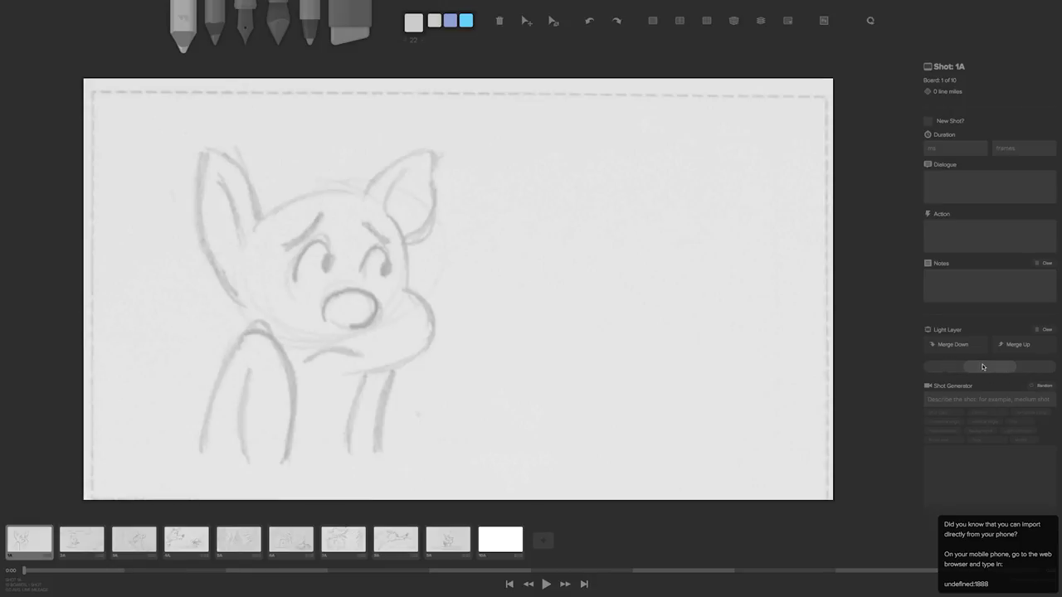
pyautogui.press('3')
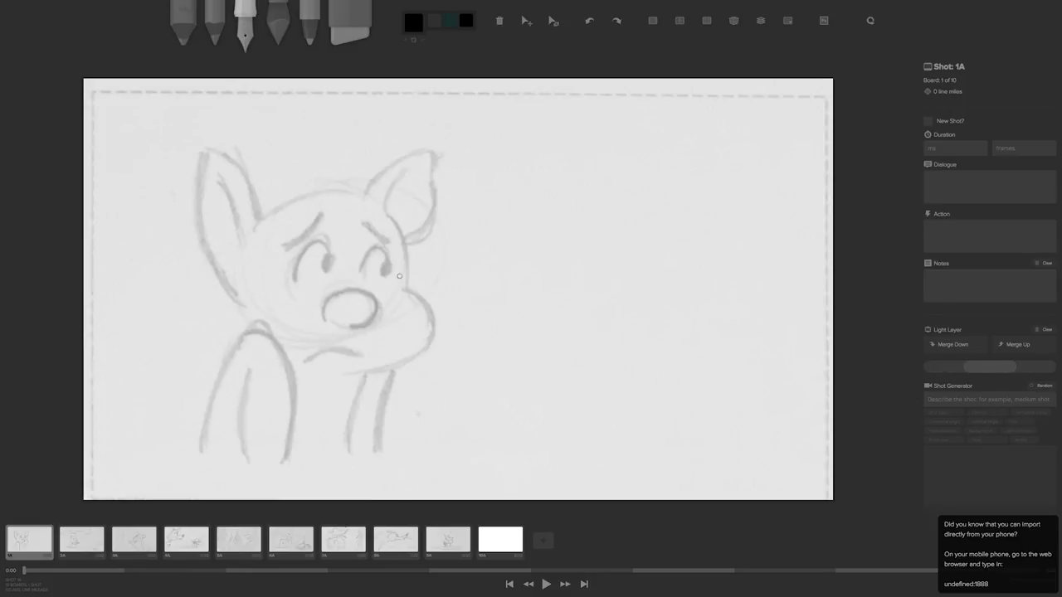
pyautogui.moveTo(365, 221)
pyautogui.mouseDown()
pyautogui.moveTo(393, 241)
pyautogui.moveTo(384, 265)
pyautogui.mouseUp()
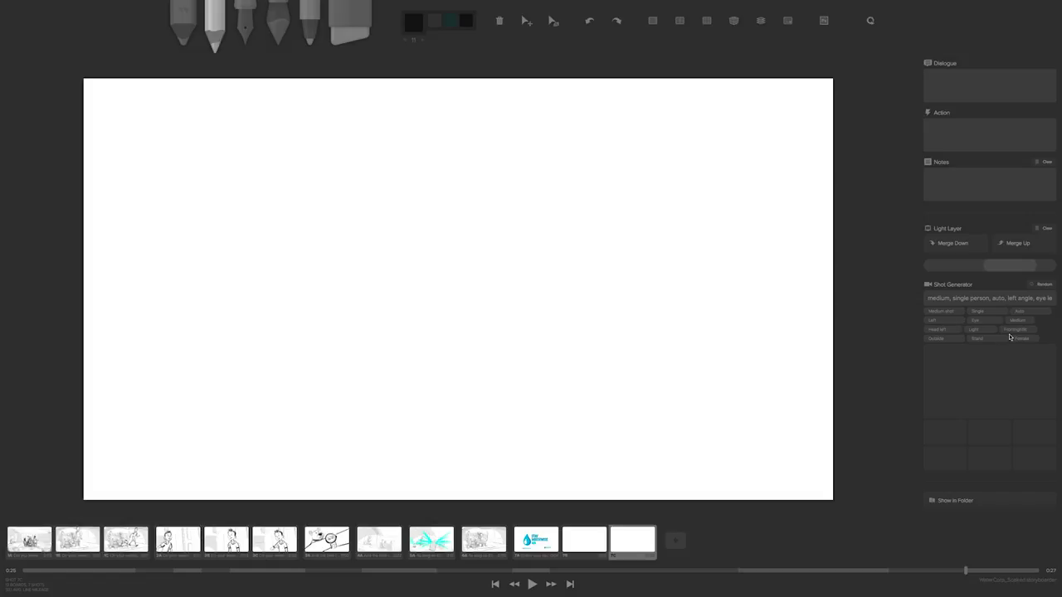
# Step: Cycle the Shot Generator shot type through options including Extreme closeup and Extreme long shot
pyautogui.click(955, 310)
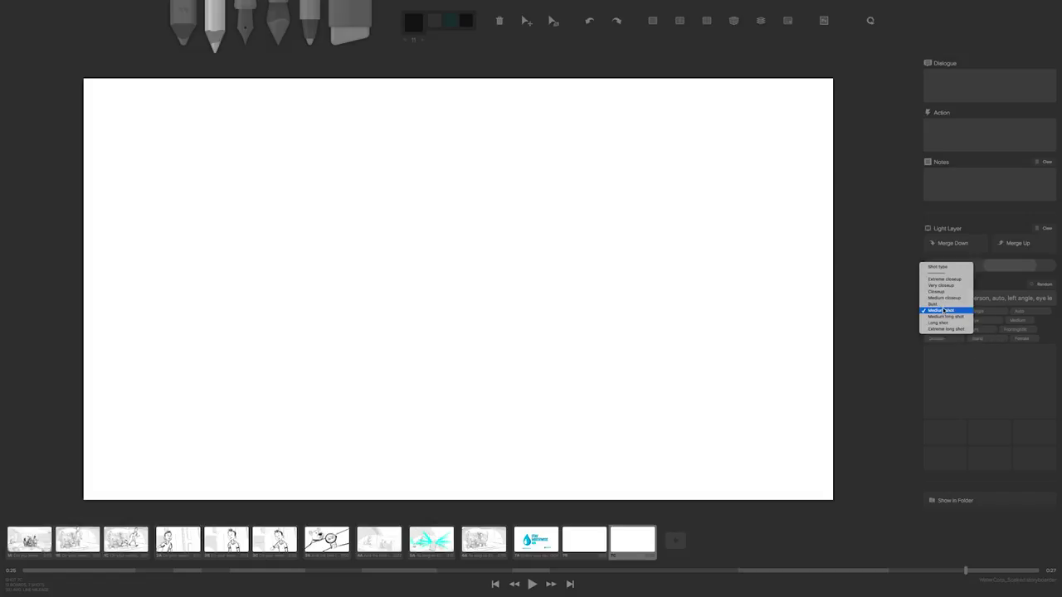
pyautogui.click(961, 313)
pyautogui.click(943, 311)
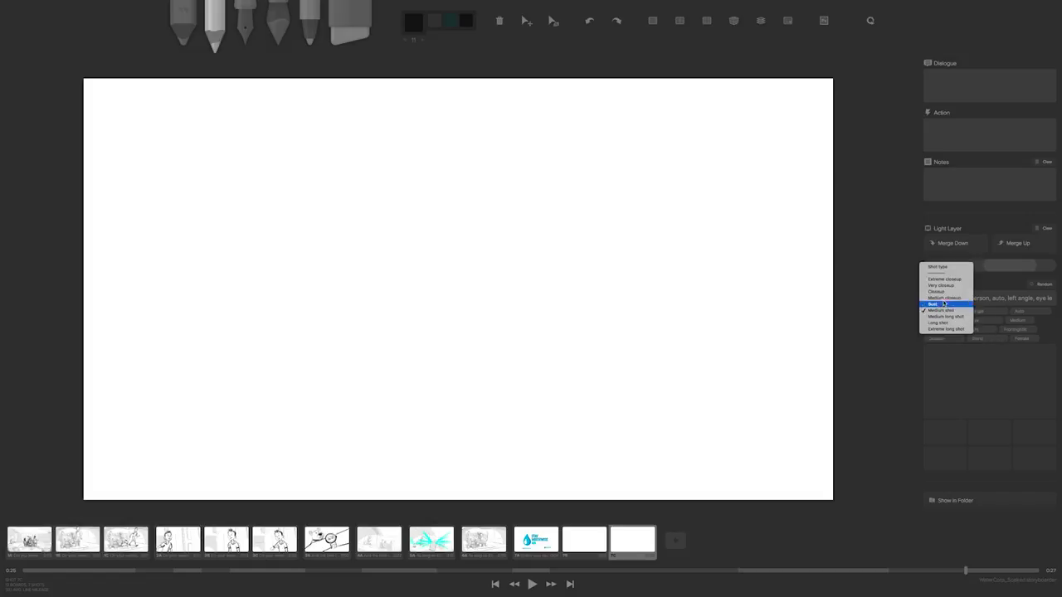
pyautogui.click(954, 281)
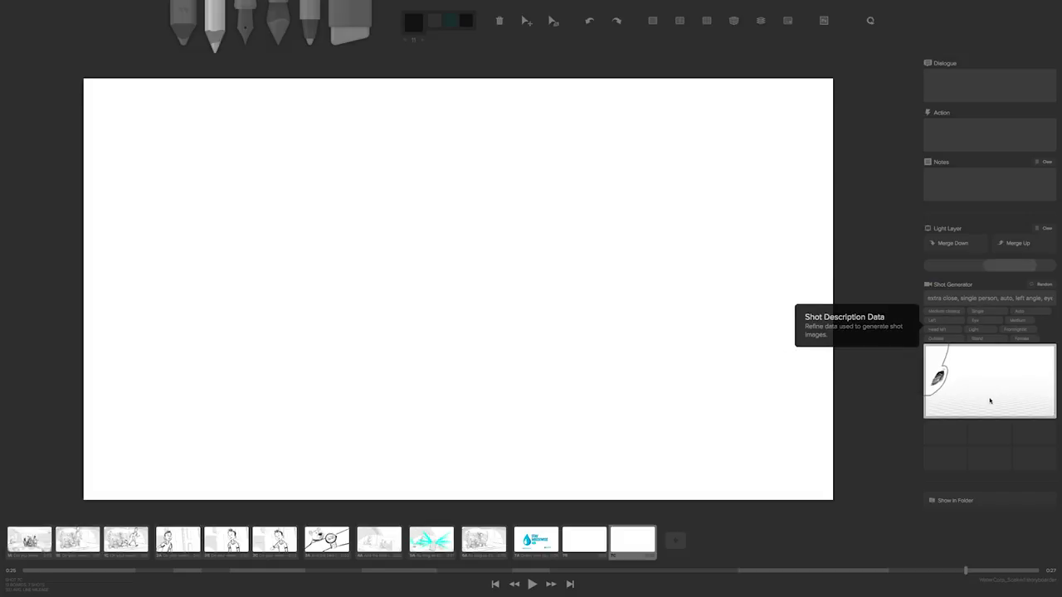
pyautogui.click(946, 313)
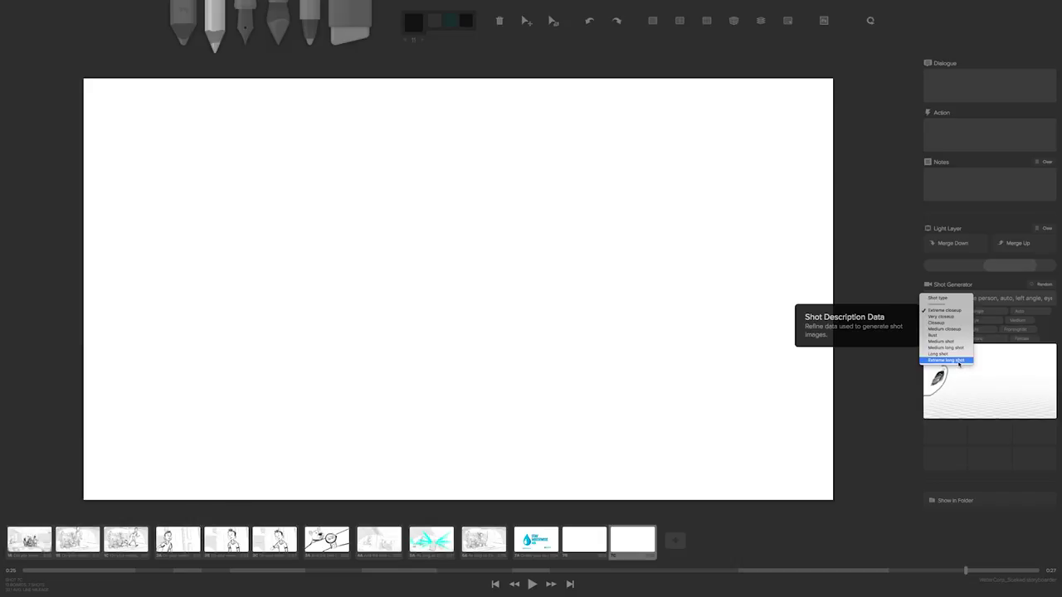
pyautogui.click(1004, 334)
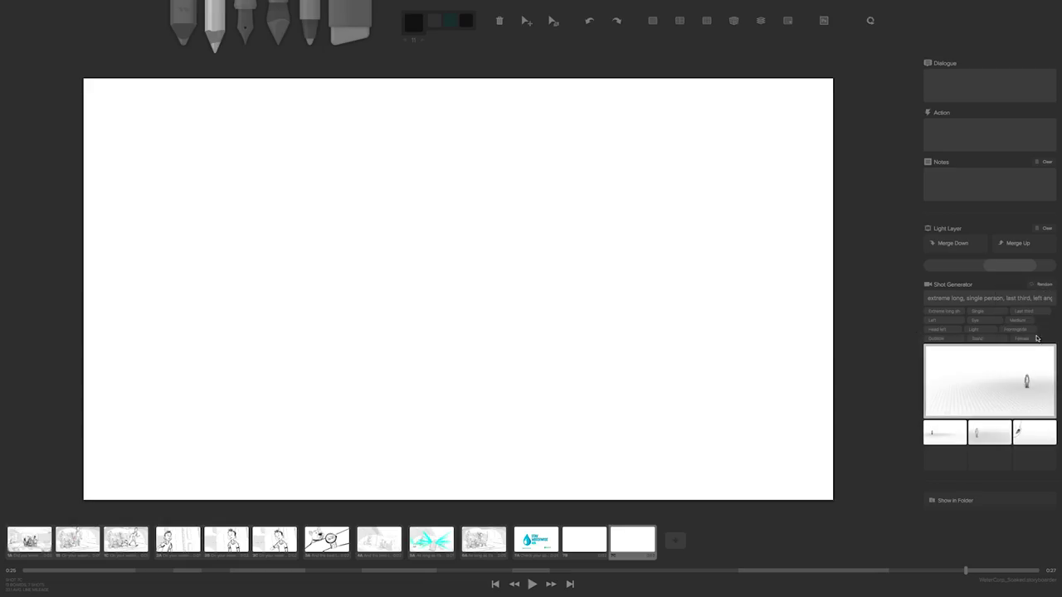
# Step: Place the figure in the last third, adjust composition and shot size, and choose Medium shot
pyautogui.click(992, 322)
pyautogui.click(991, 333)
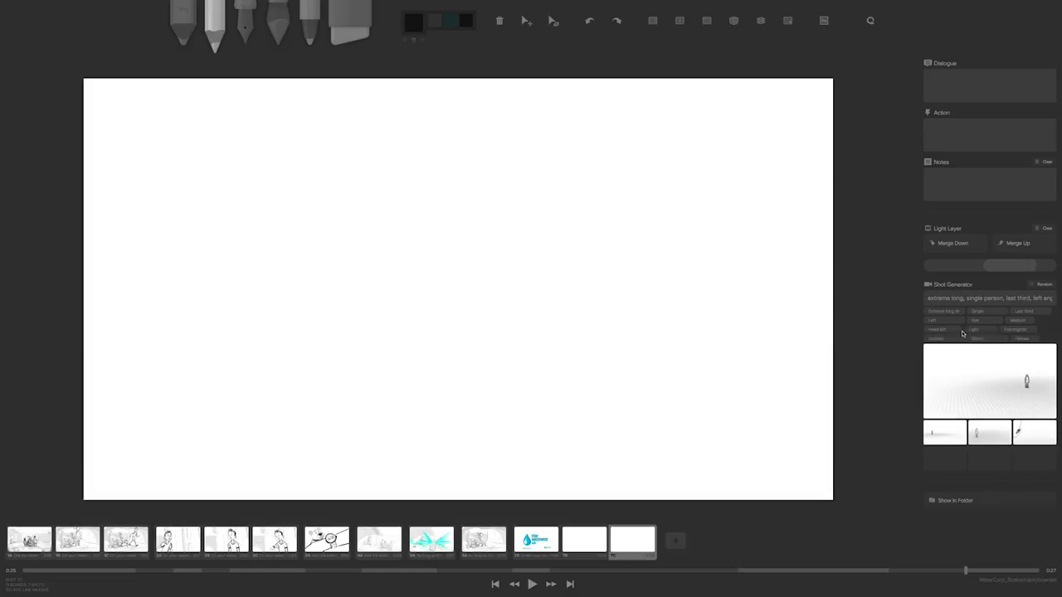
pyautogui.click(1016, 323)
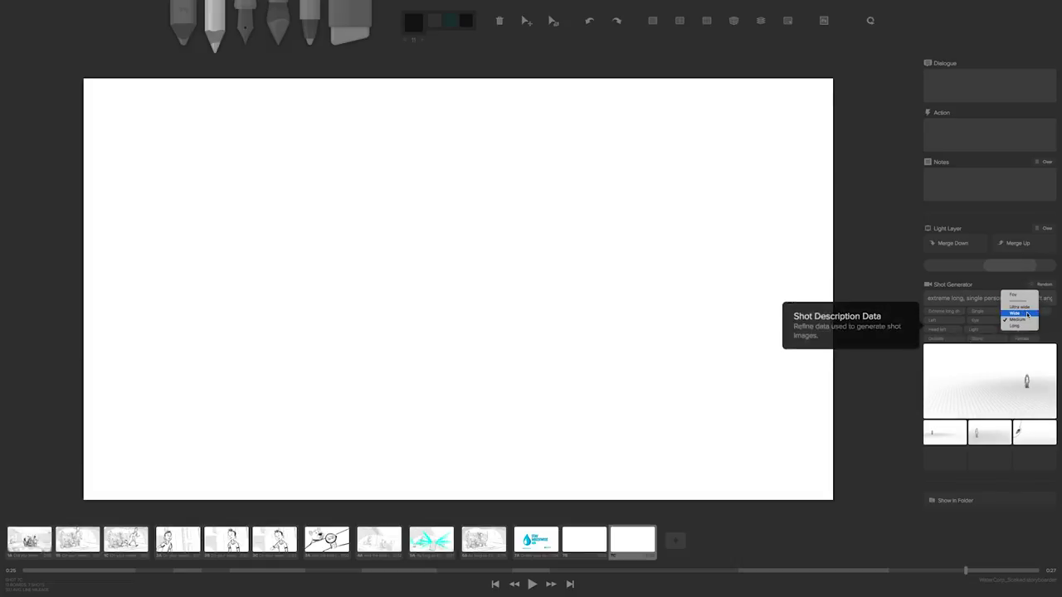
pyautogui.click(1035, 322)
pyautogui.click(1034, 311)
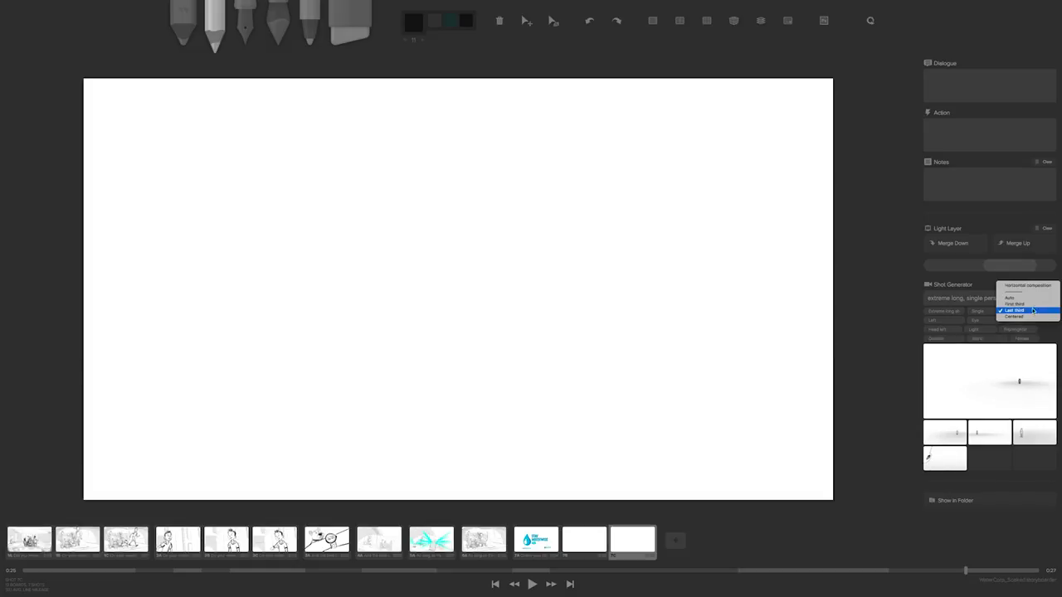
pyautogui.click(1033, 304)
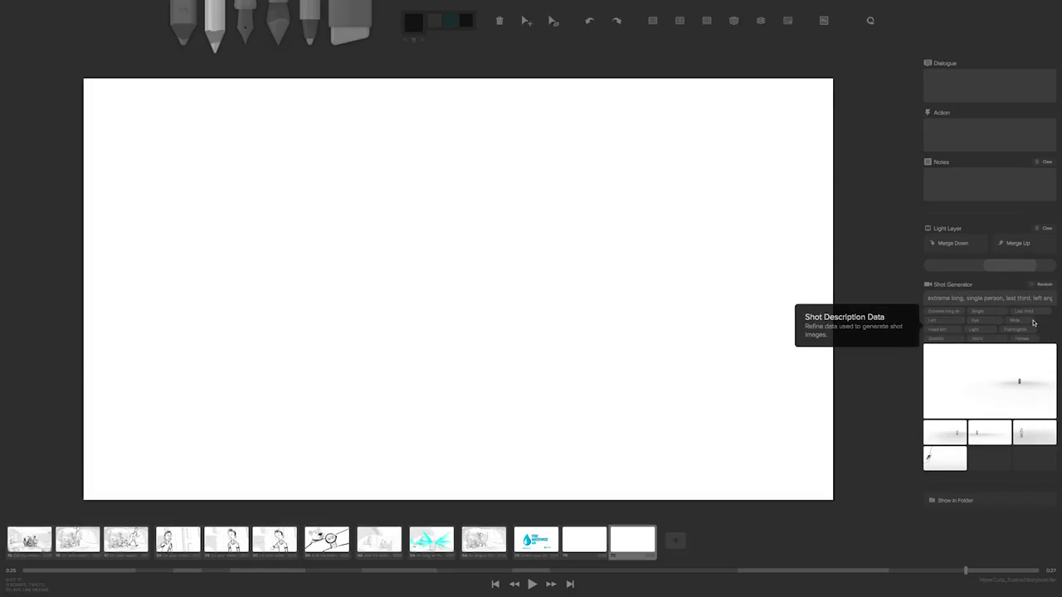
pyautogui.click(1031, 317)
pyautogui.click(1036, 313)
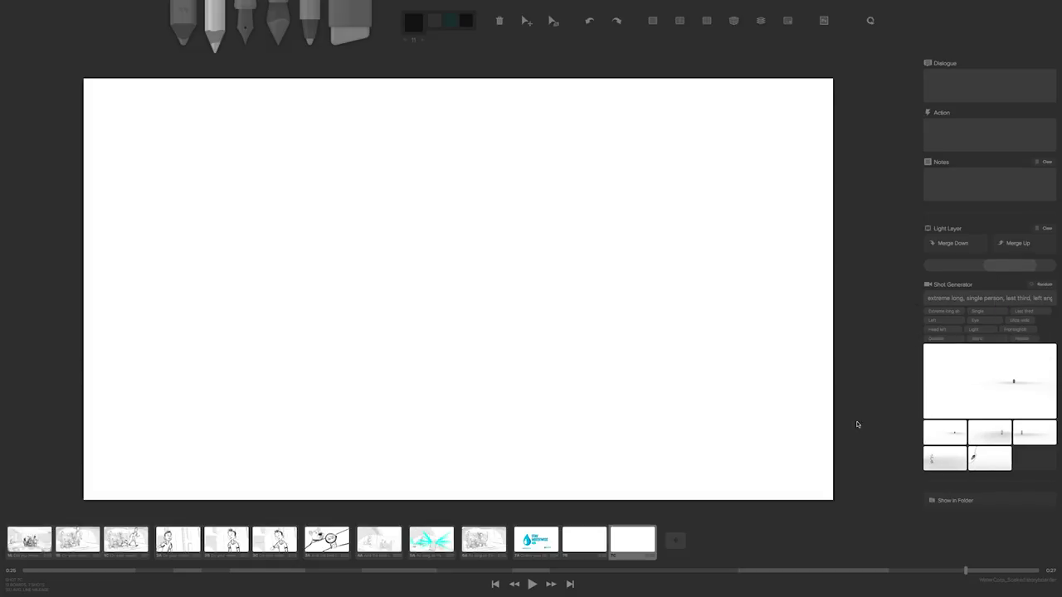
pyautogui.click(931, 312)
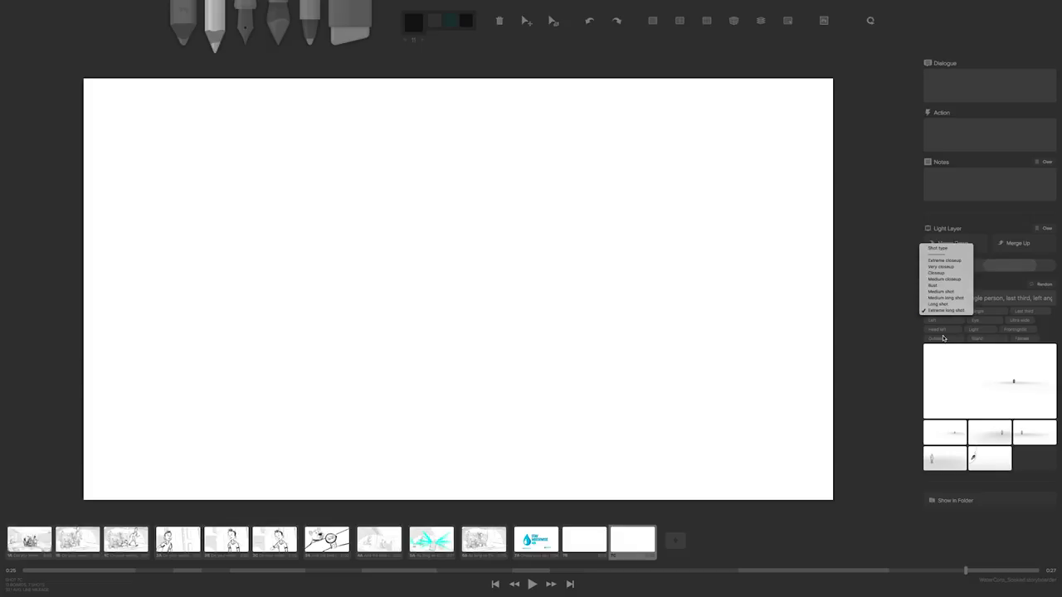
pyautogui.click(941, 291)
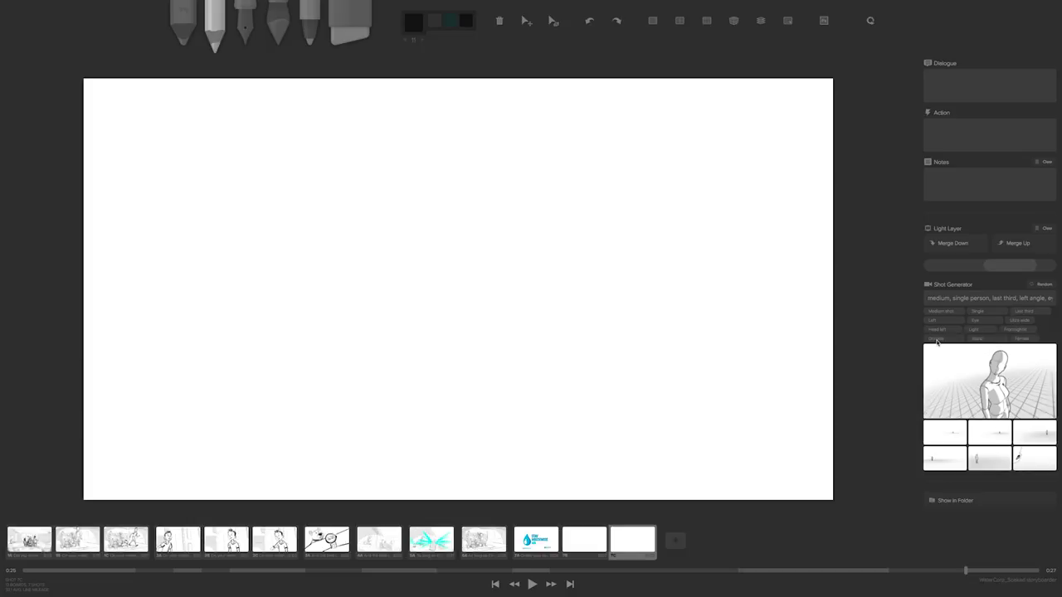
# Step: Set the generated shot's light to Backlit and its background to Dim
pyautogui.click(1013, 333)
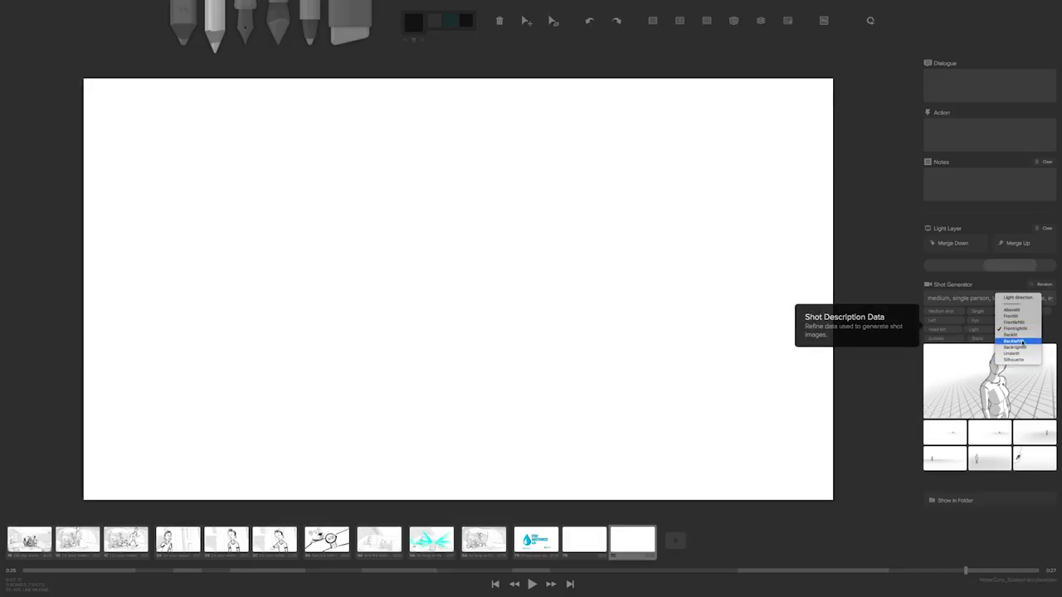
pyautogui.click(1022, 421)
pyautogui.click(1017, 413)
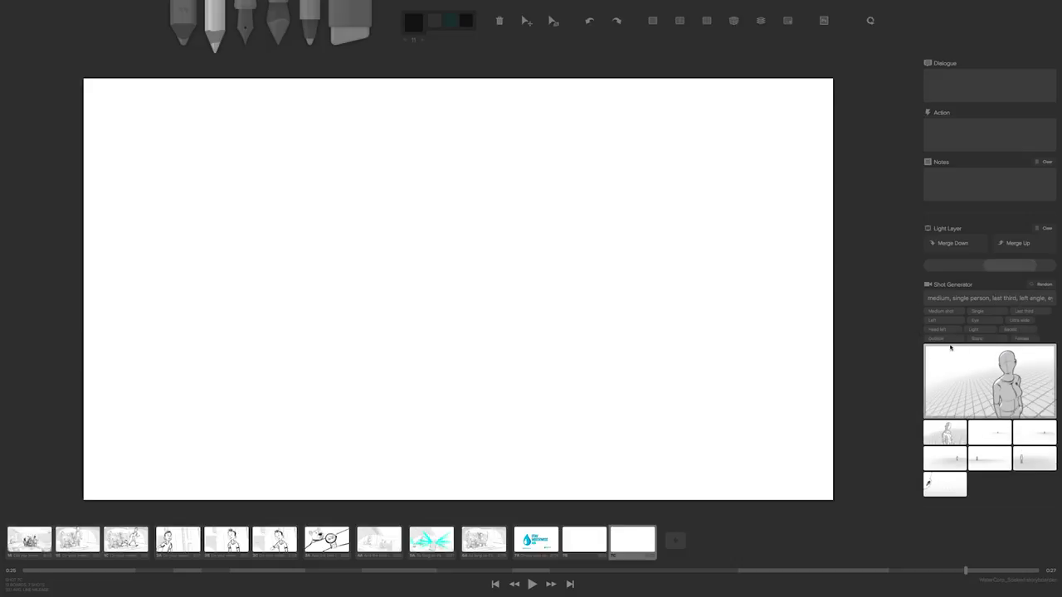
pyautogui.click(976, 330)
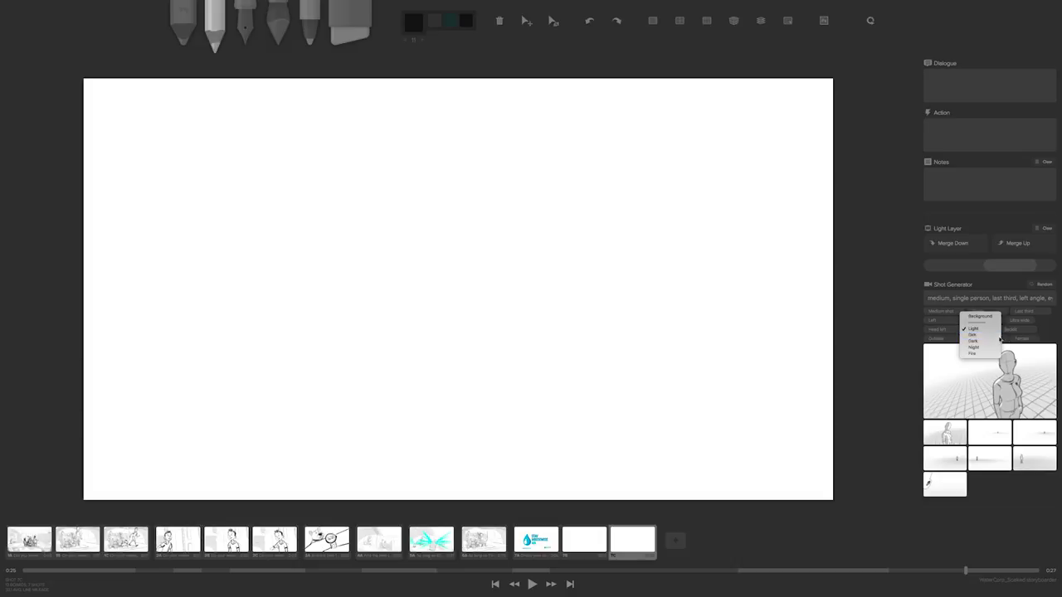
pyautogui.click(995, 335)
# Step: Keep the scene Outside and pose the figure On skateboard
pyautogui.click(936, 338)
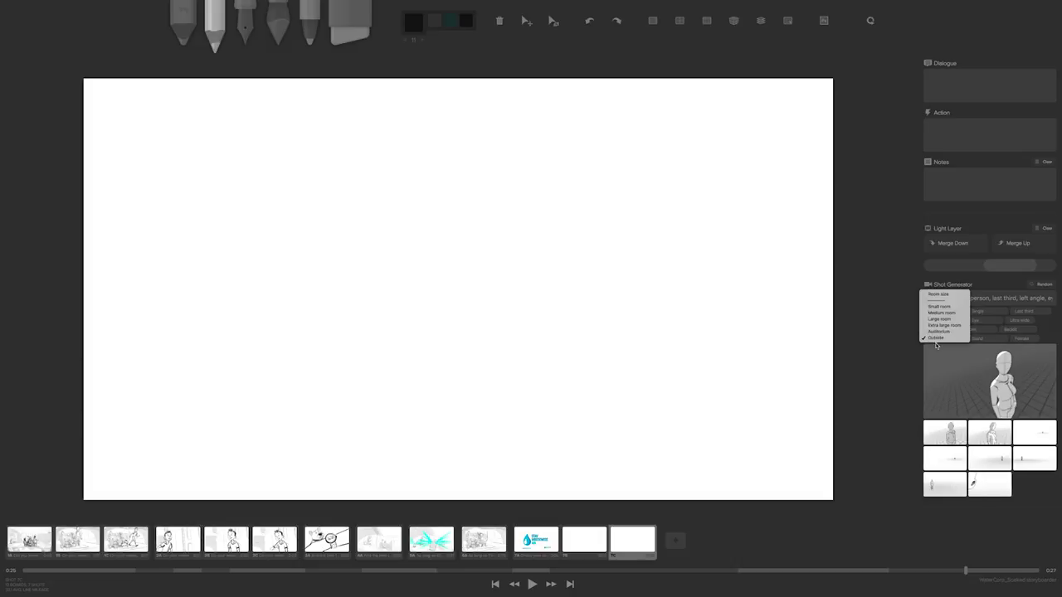
pyautogui.click(937, 337)
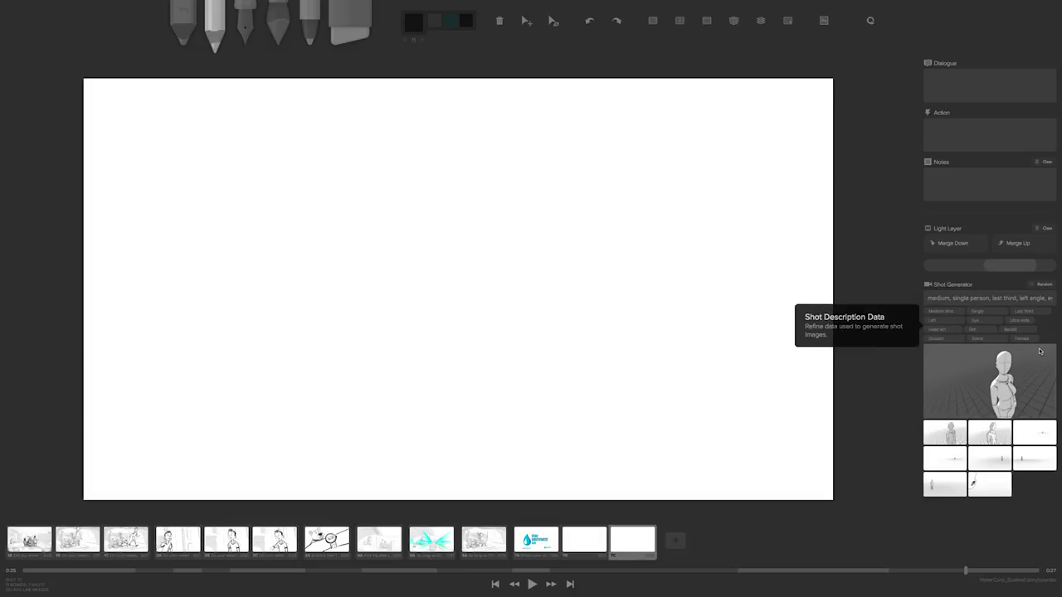
pyautogui.click(978, 337)
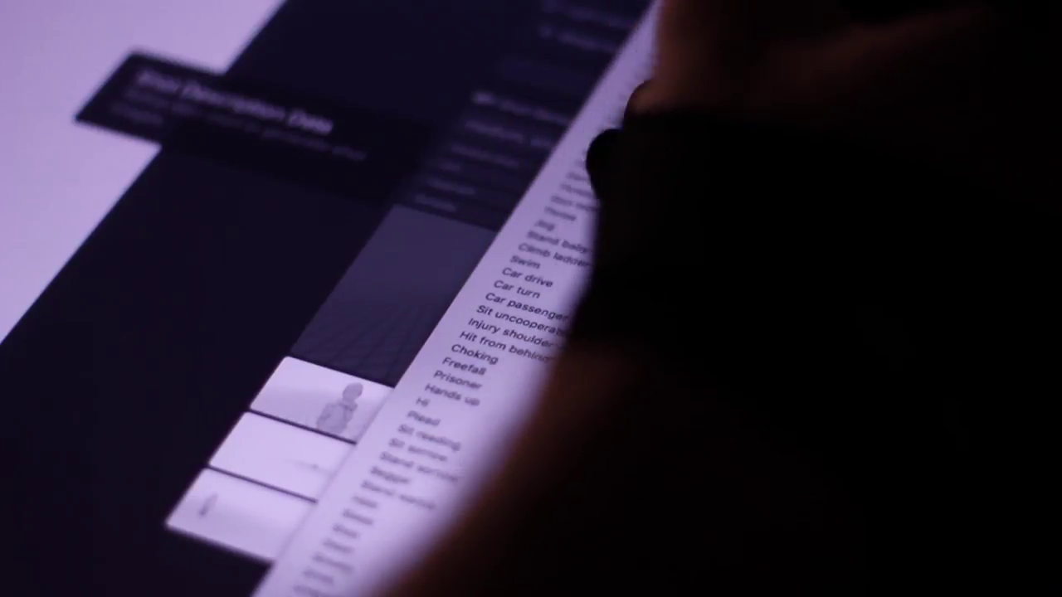
pyautogui.click(581, 166)
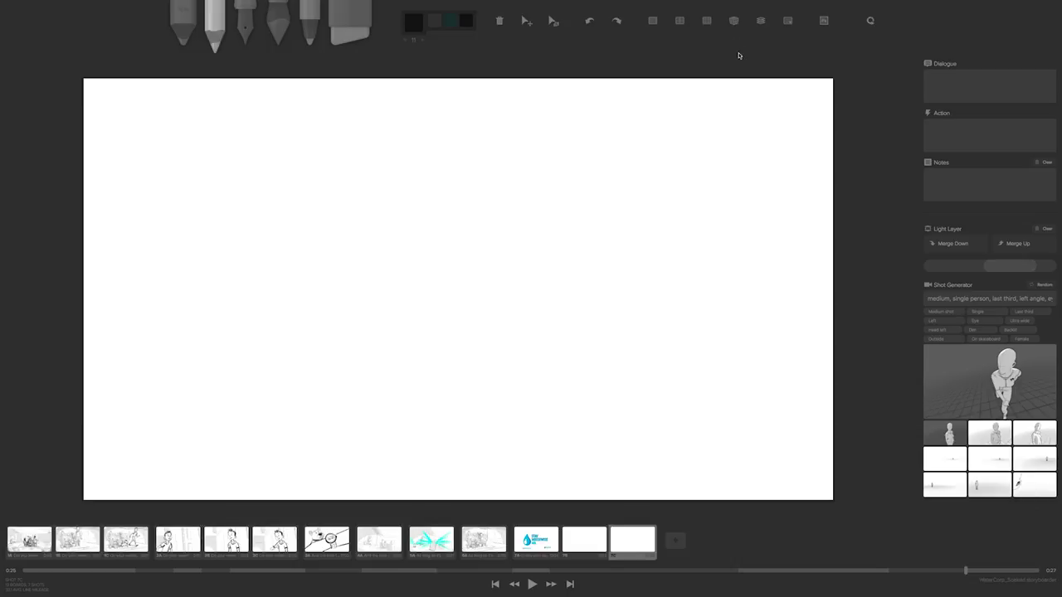
# Step: Turn on the perspective grid, fade the light layer to about half, and place the skateboard figure on the board
pyautogui.click(733, 22)
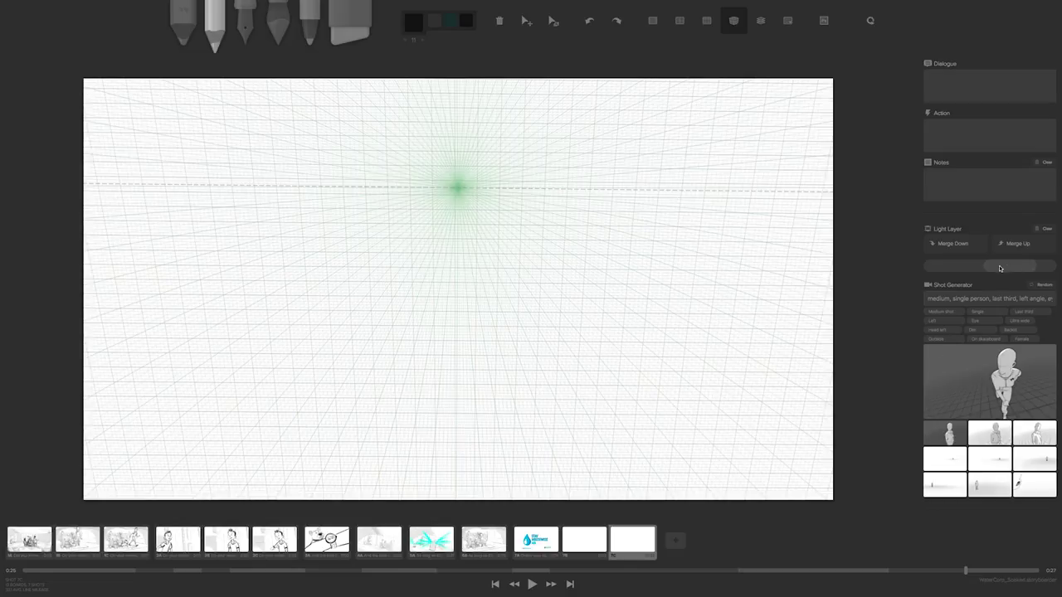
pyautogui.moveTo(999, 268); pyautogui.dragTo(1028, 284)
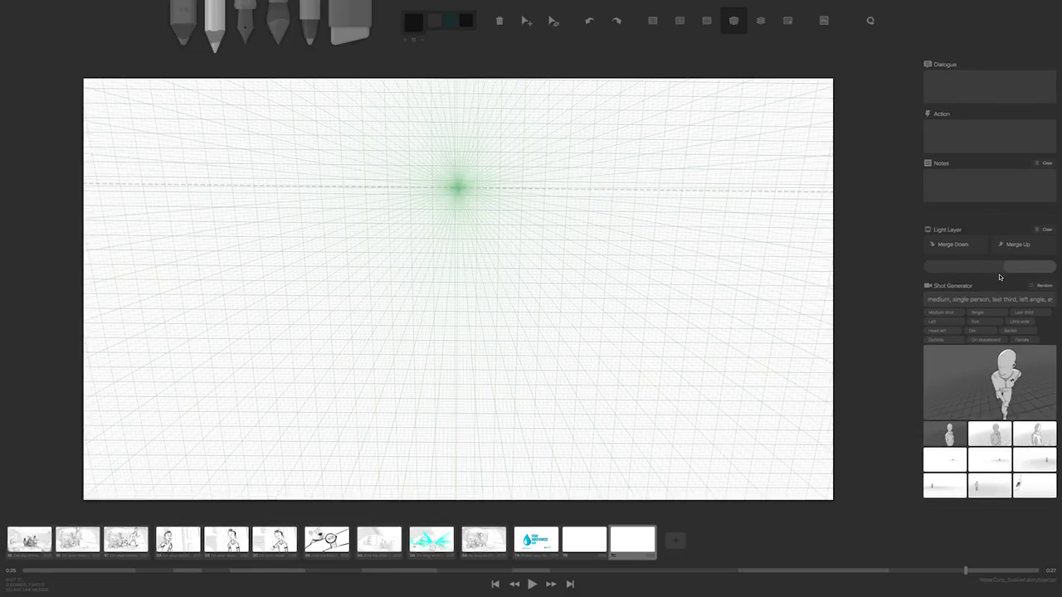
pyautogui.moveTo(999, 277); pyautogui.dragTo(910, 286)
pyautogui.moveTo(991, 274); pyautogui.dragTo(922, 282)
pyautogui.click(986, 410)
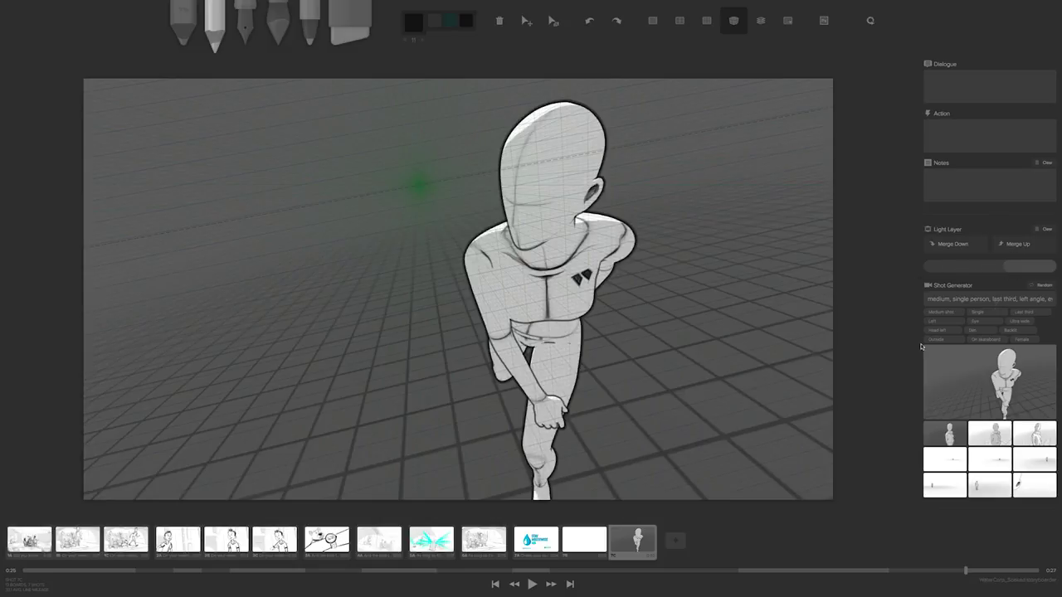
pyautogui.moveTo(1006, 278); pyautogui.dragTo(977, 267)
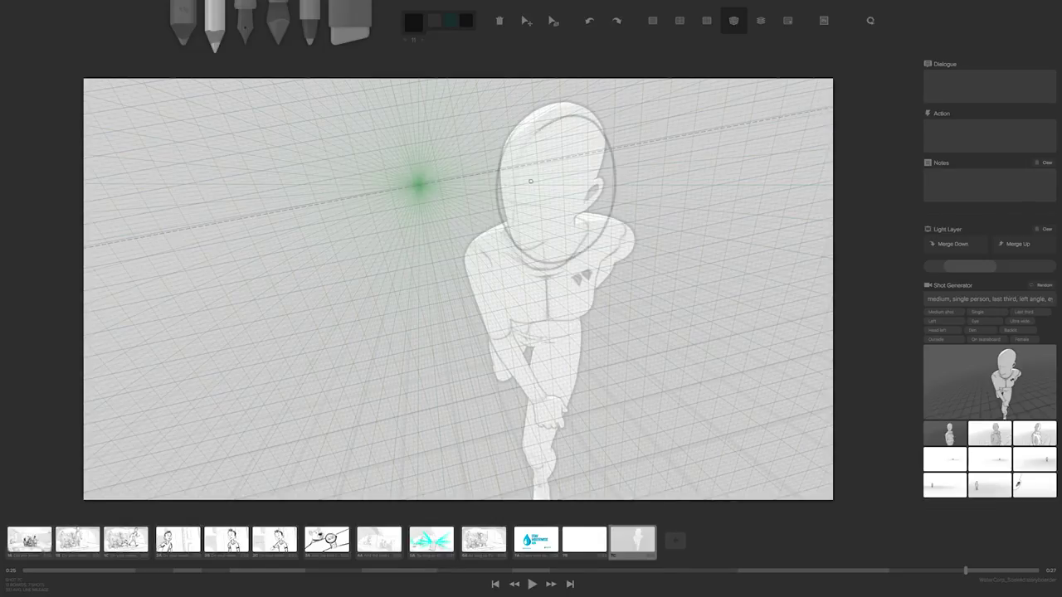
# Step: With the pen, sketch test strokes and an oval on the figure's head, undoing each
pyautogui.click(245, 25)
pyautogui.moveTo(506, 153); pyautogui.dragTo(531, 249)
pyautogui.hotkey('ctrl', 'z')
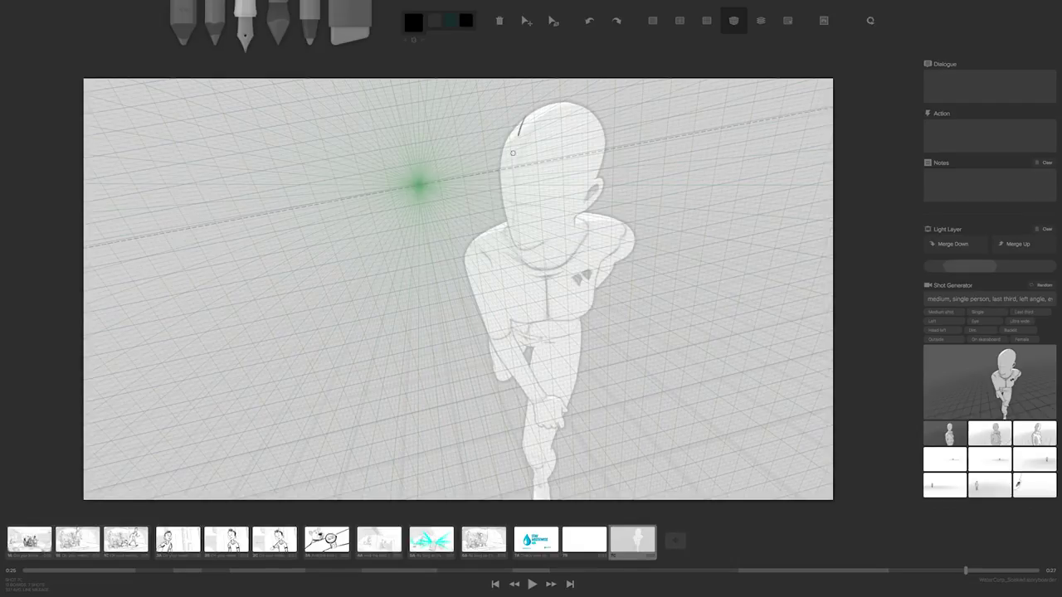
pyautogui.moveTo(522, 121)
pyautogui.mouseDown()
pyautogui.moveTo(548, 153)
pyautogui.moveTo(558, 209)
pyautogui.mouseUp()
pyautogui.hotkey('ctrl', 'z')
pyautogui.hotkey('ctrl', 'z')
# Step: Change the generated figure's model to Male, then to Boxmodel
pyautogui.click(1025, 340)
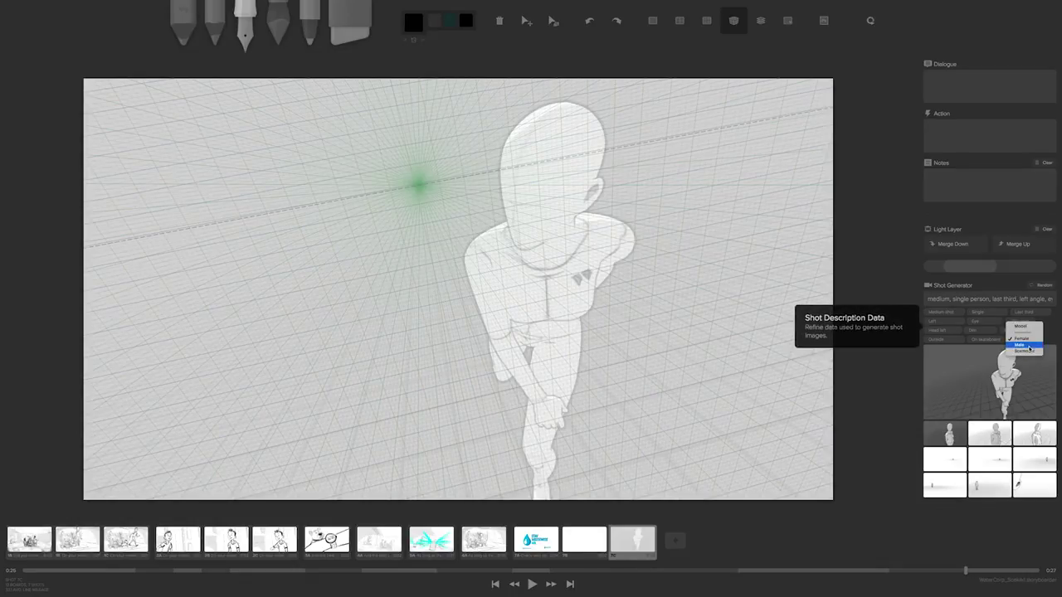
pyautogui.click(1027, 345)
pyautogui.click(1029, 347)
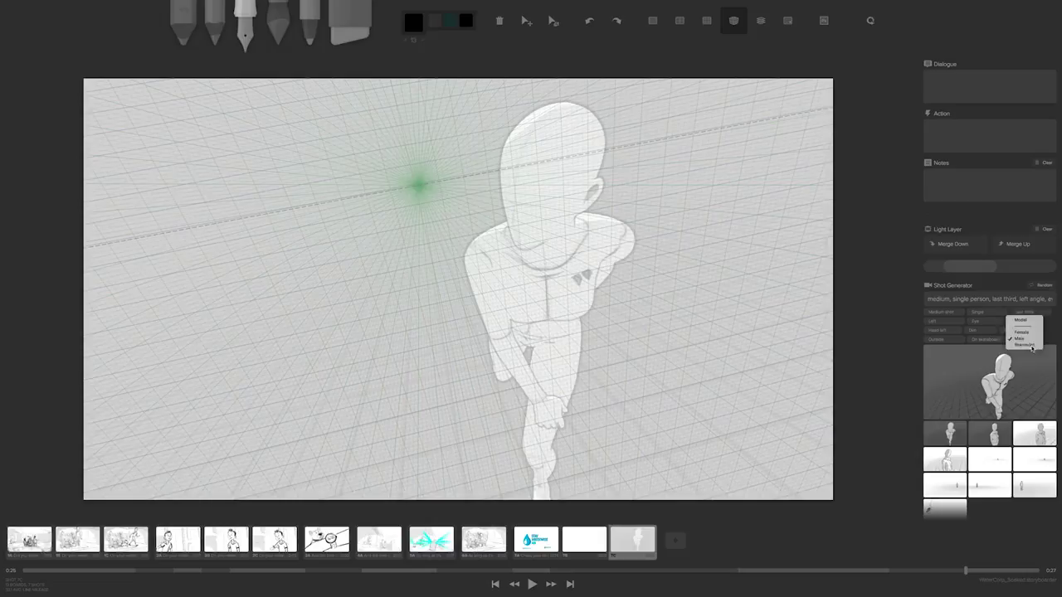
pyautogui.click(1031, 347)
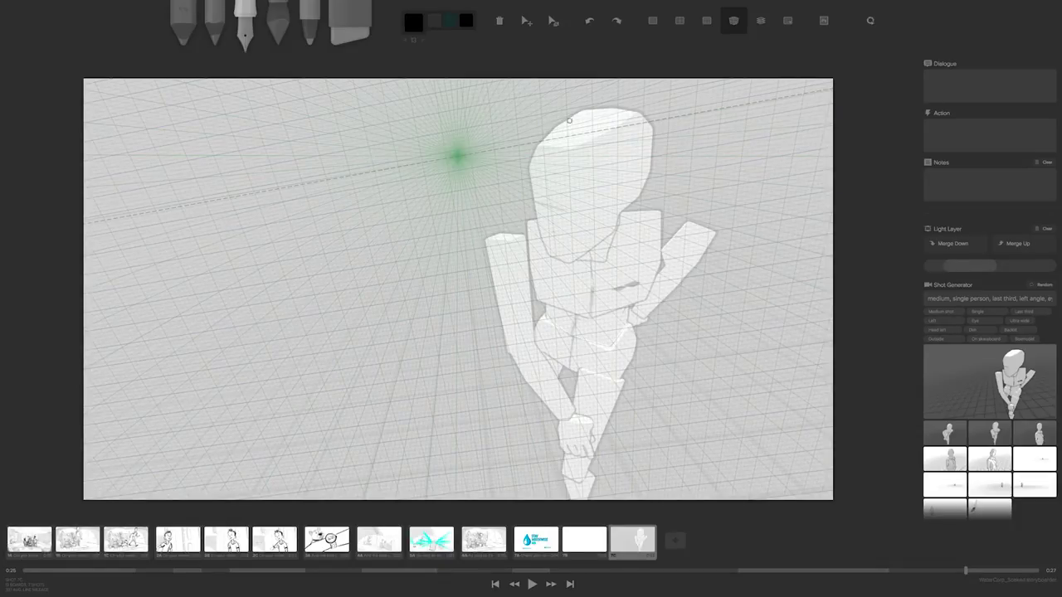
# Step: Sketch and undo test ovals on the Boxmodel head, then open the house and seated-people board
pyautogui.moveTo(569, 121); pyautogui.dragTo(592, 249)
pyautogui.hotkey('ctrl', 'z')
pyautogui.moveTo(581, 116)
pyautogui.mouseDown()
pyautogui.moveTo(590, 120)
pyautogui.moveTo(557, 155)
pyautogui.mouseUp()
pyautogui.hotkey('ctrl', 'z')
pyautogui.moveTo(545, 193); pyautogui.dragTo(580, 129)
pyautogui.hotkey('ctrl', 'z')
pyautogui.click(382, 546)
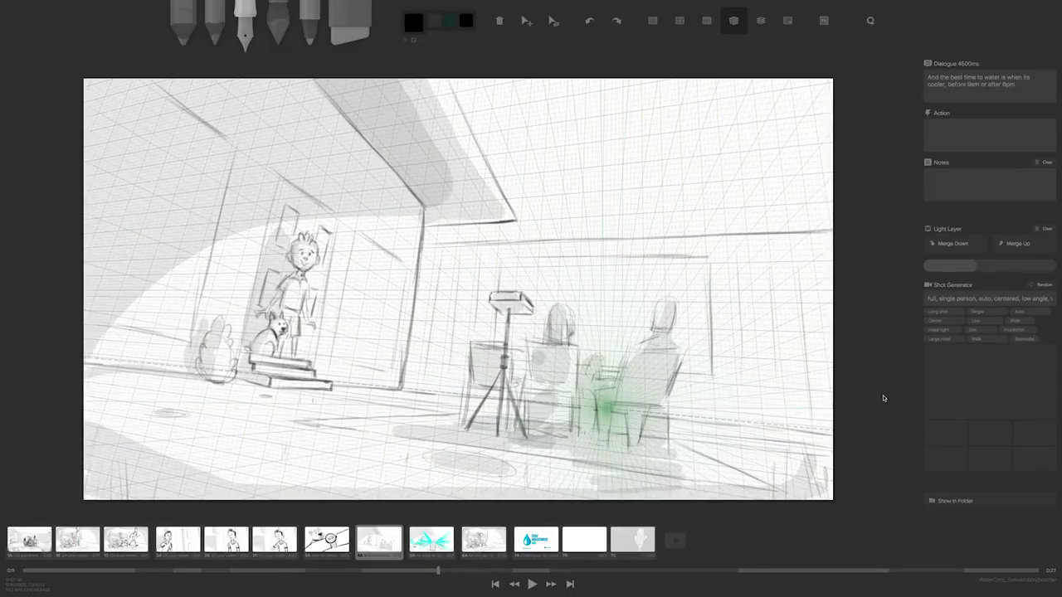
# Step: Roll four random Shot Generator shots for the house board, ending on a lone figure in an empty room
pyautogui.click(1045, 285)
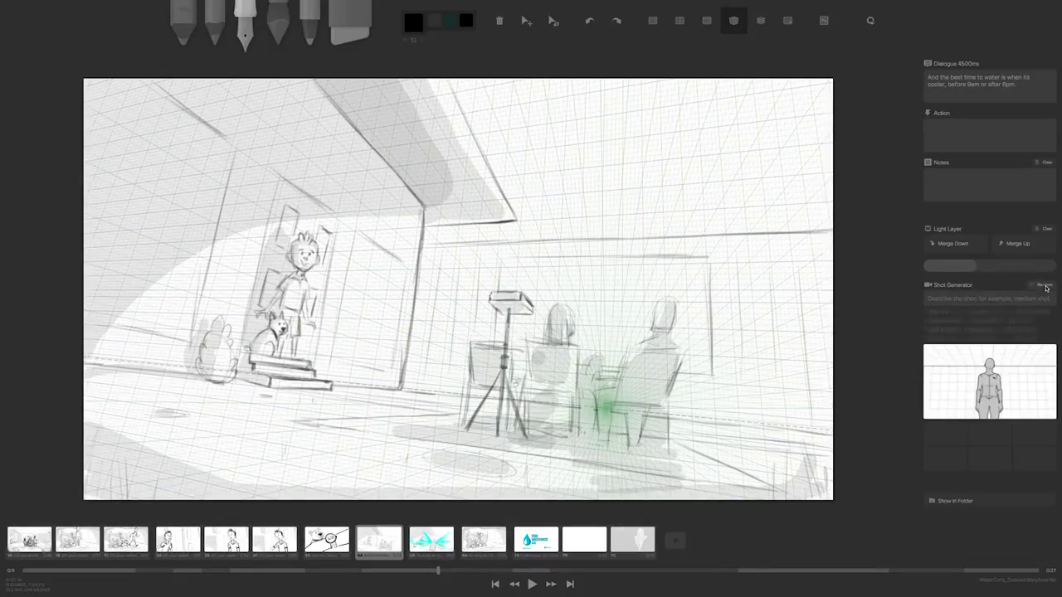
pyautogui.click(1045, 286)
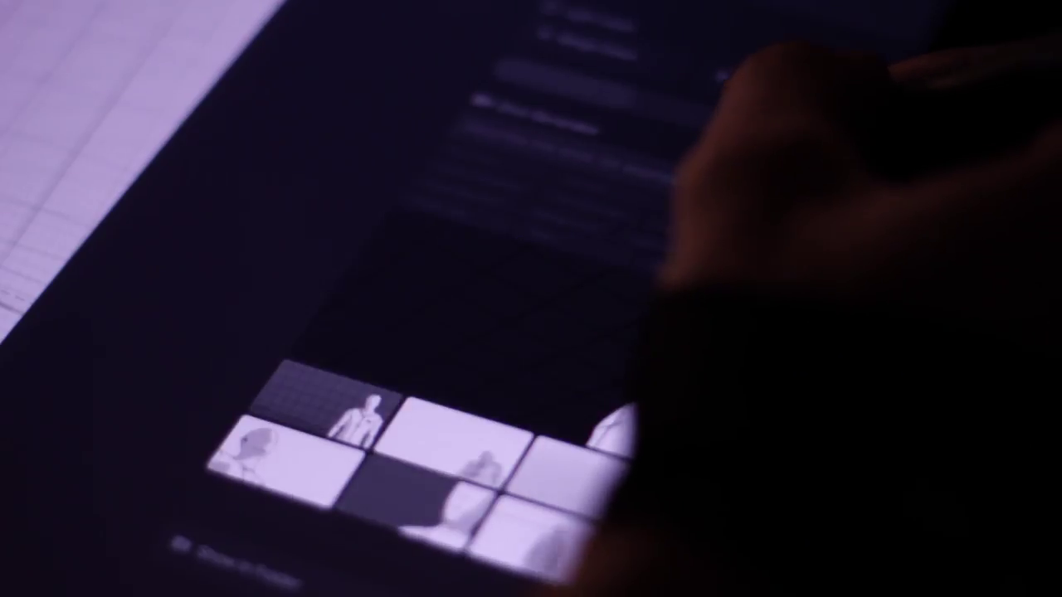
pyautogui.click(725, 76)
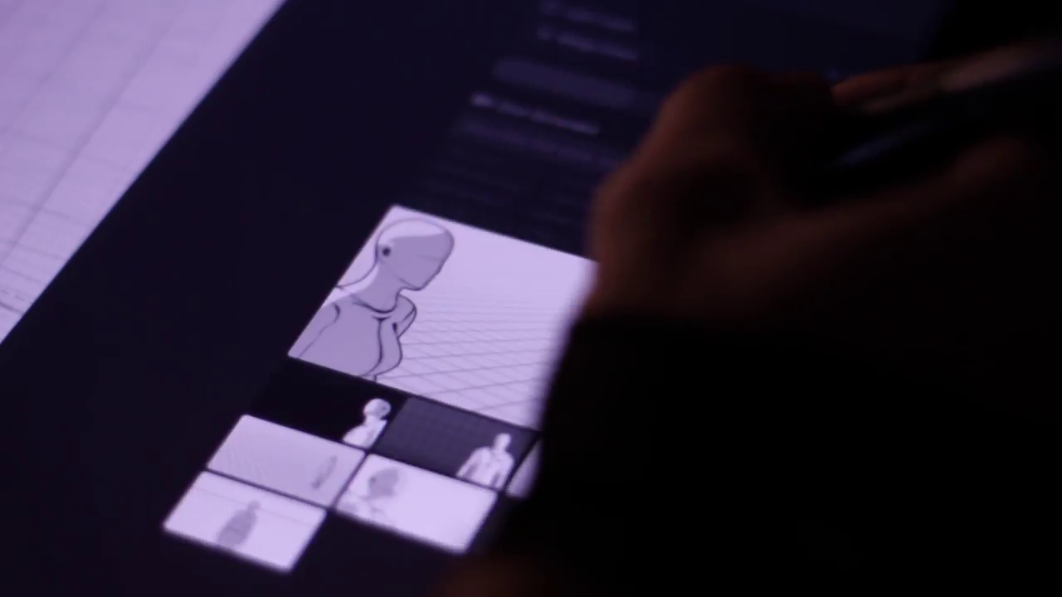
pyautogui.click(725, 77)
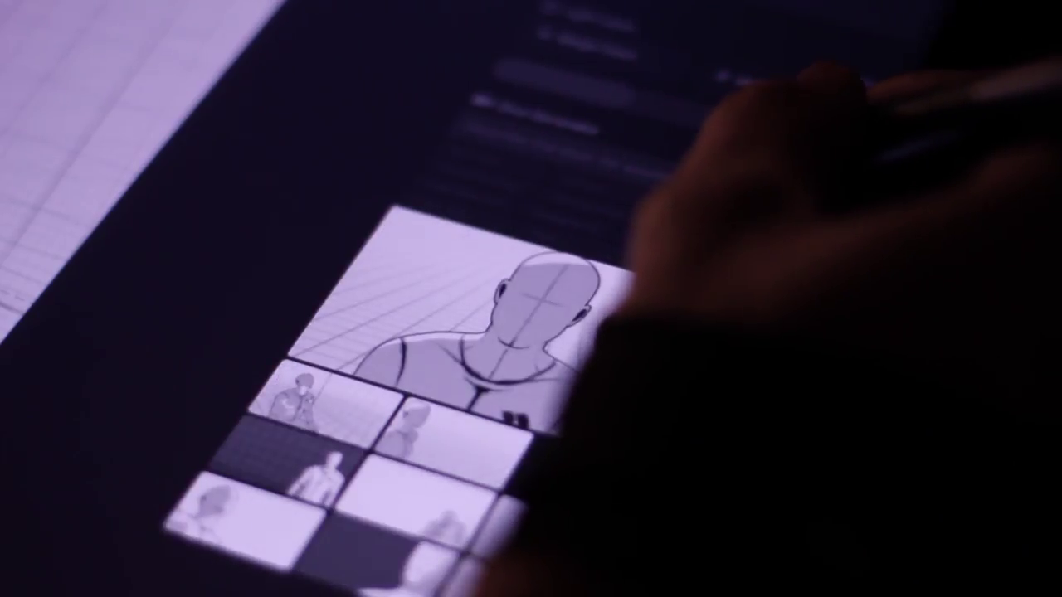